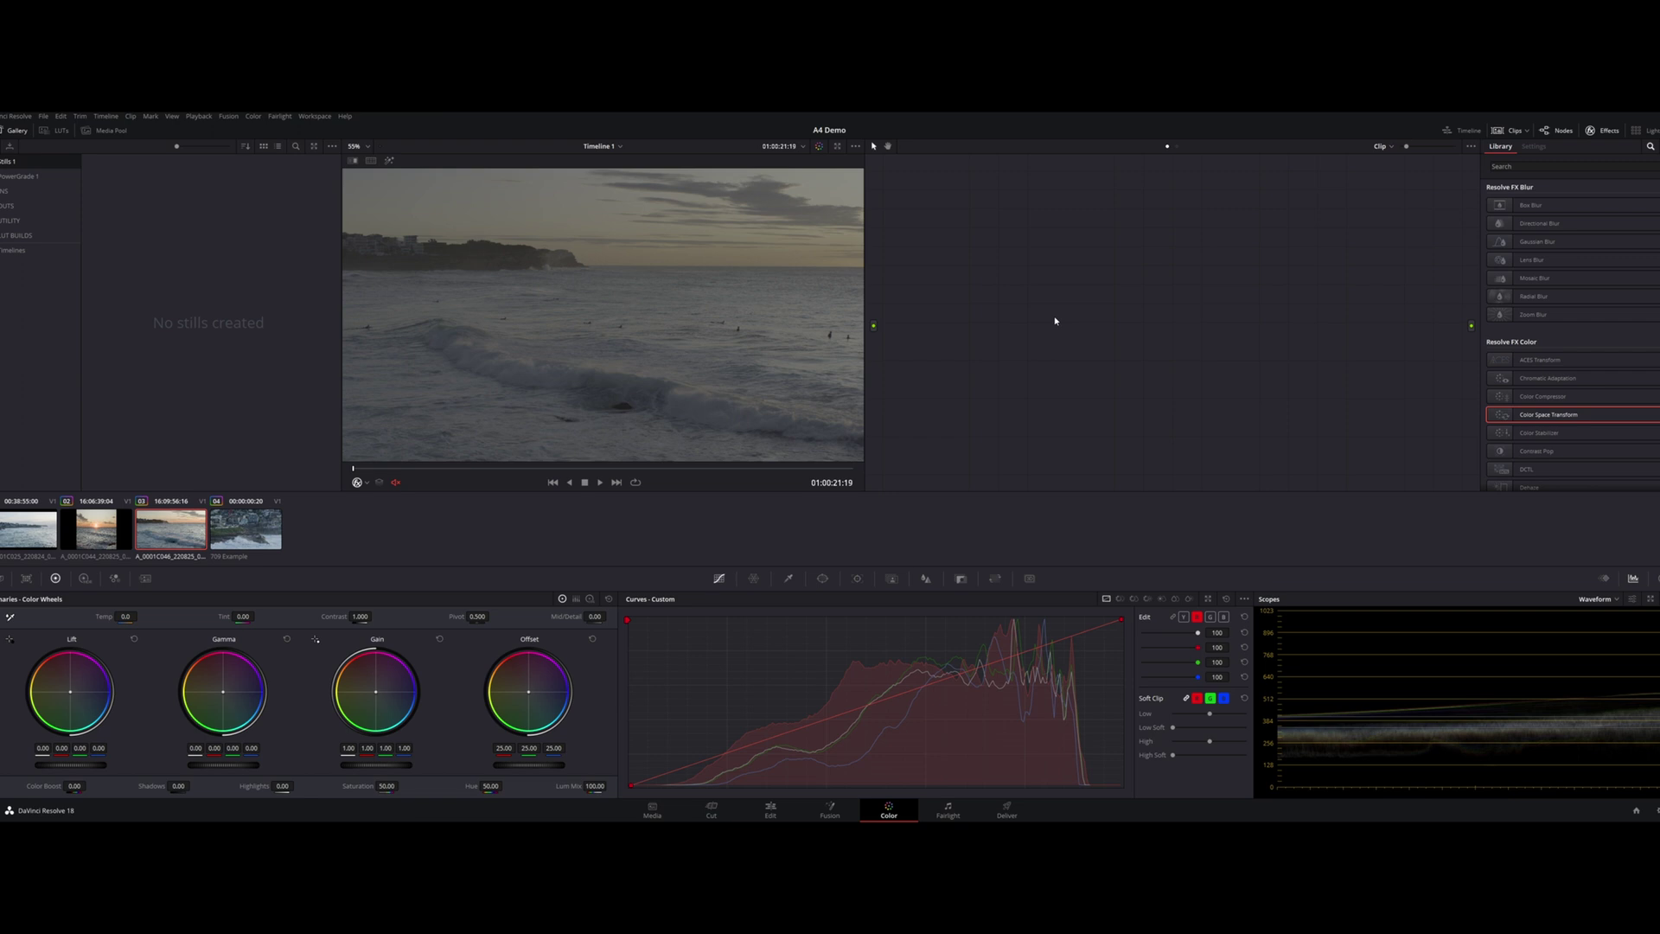
# Add a serial node converting ARRI LogC4 input to Rec.709 output with Gamma 2.4.
pyautogui.hotkey('alt', 's')
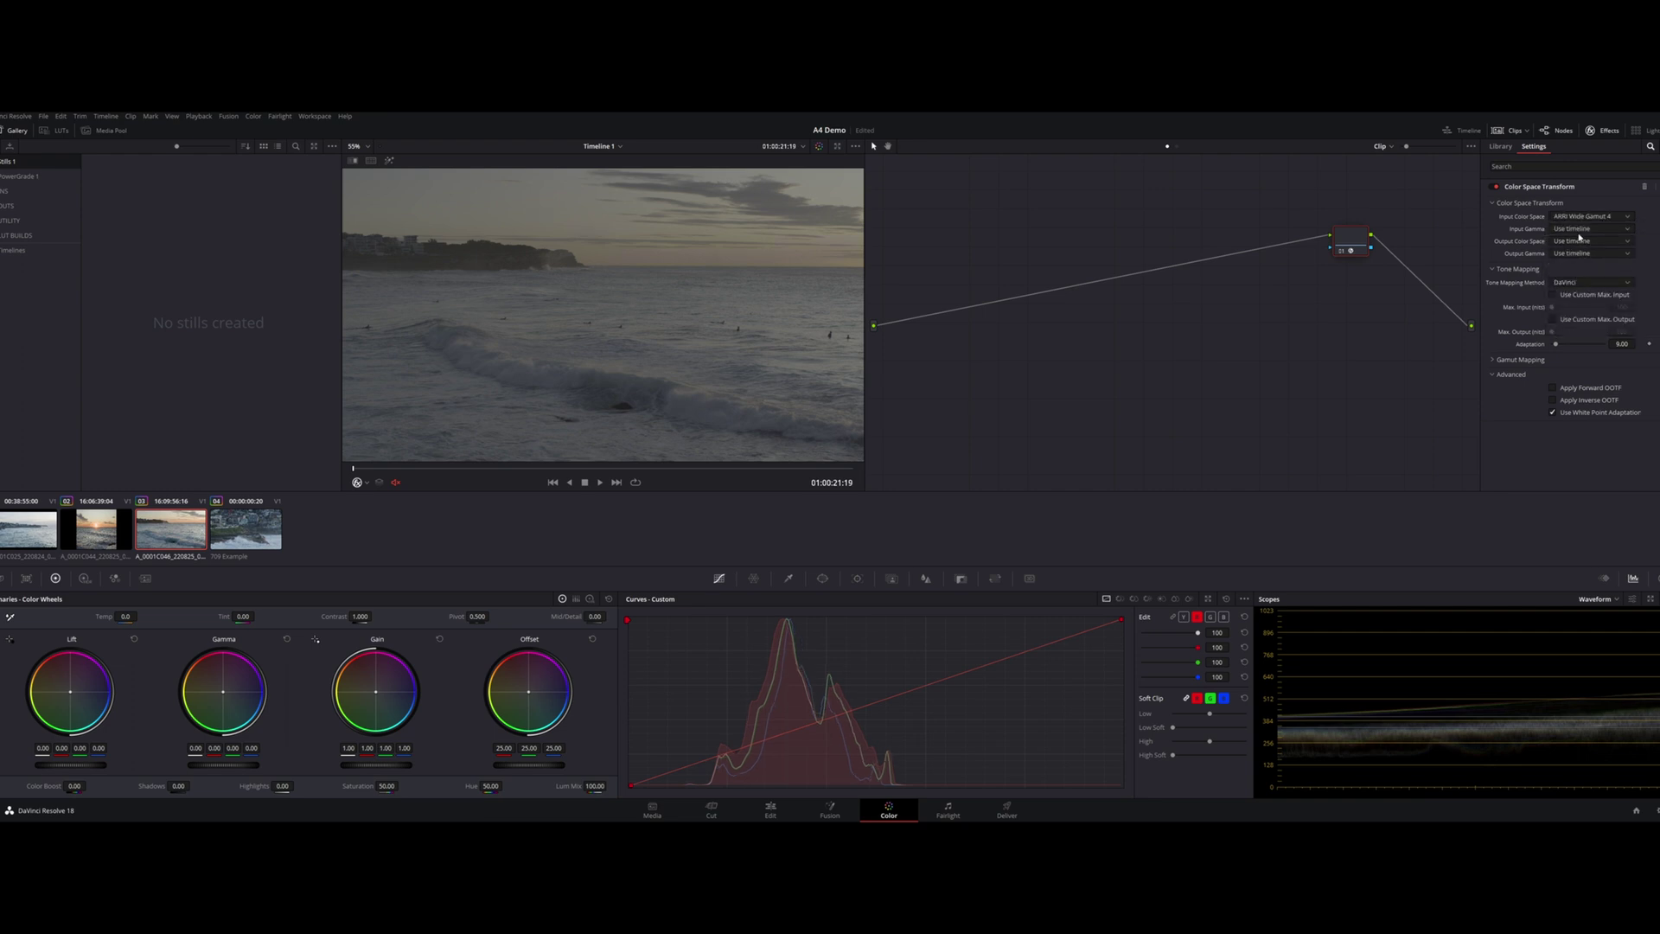
pyautogui.click(1581, 298)
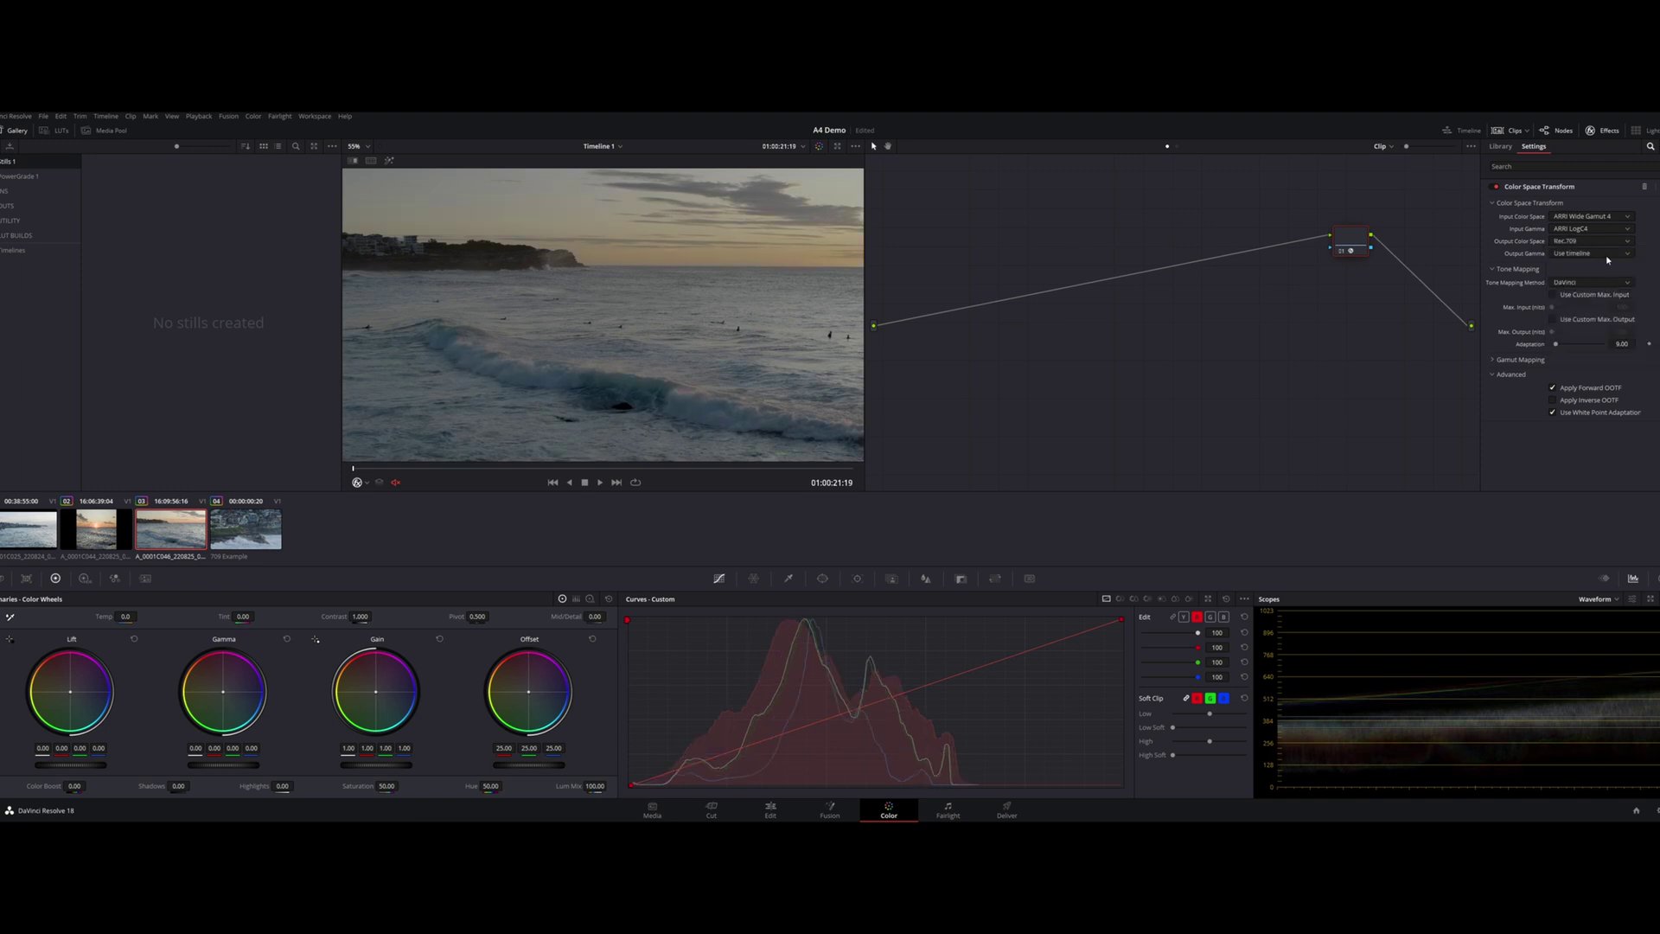
pyautogui.click(1582, 254)
pyautogui.click(1580, 256)
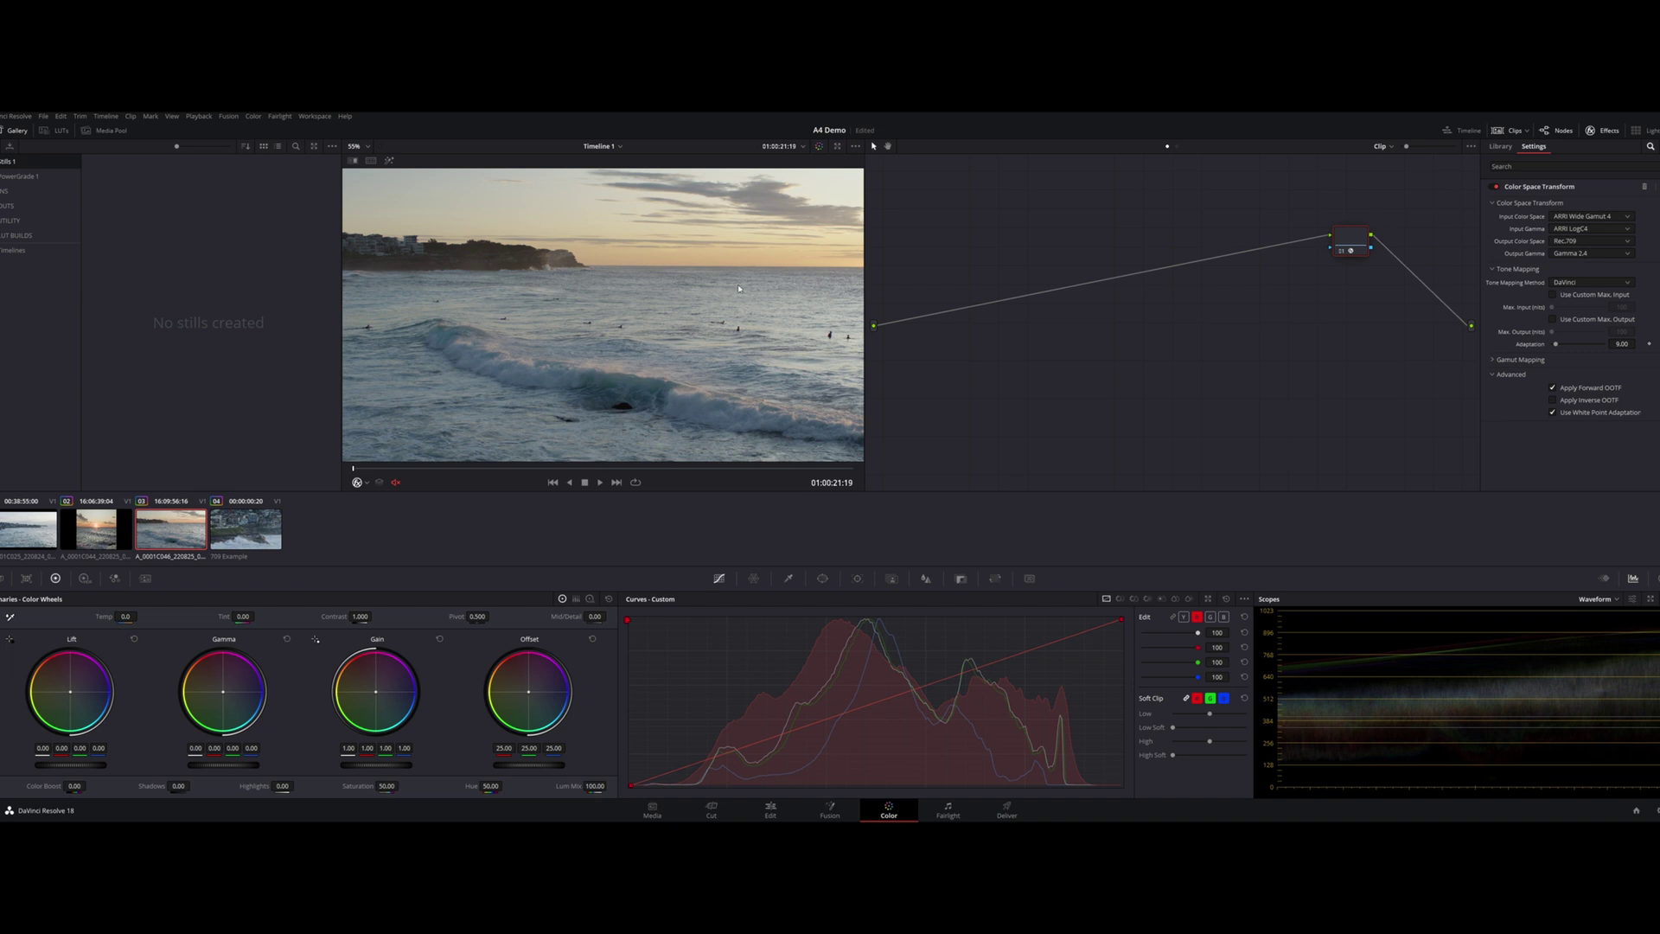
# Bypass the grade to compare with the ungraded image, restore it, and select all timeline clips.
pyautogui.hotkey('shift', 'd')
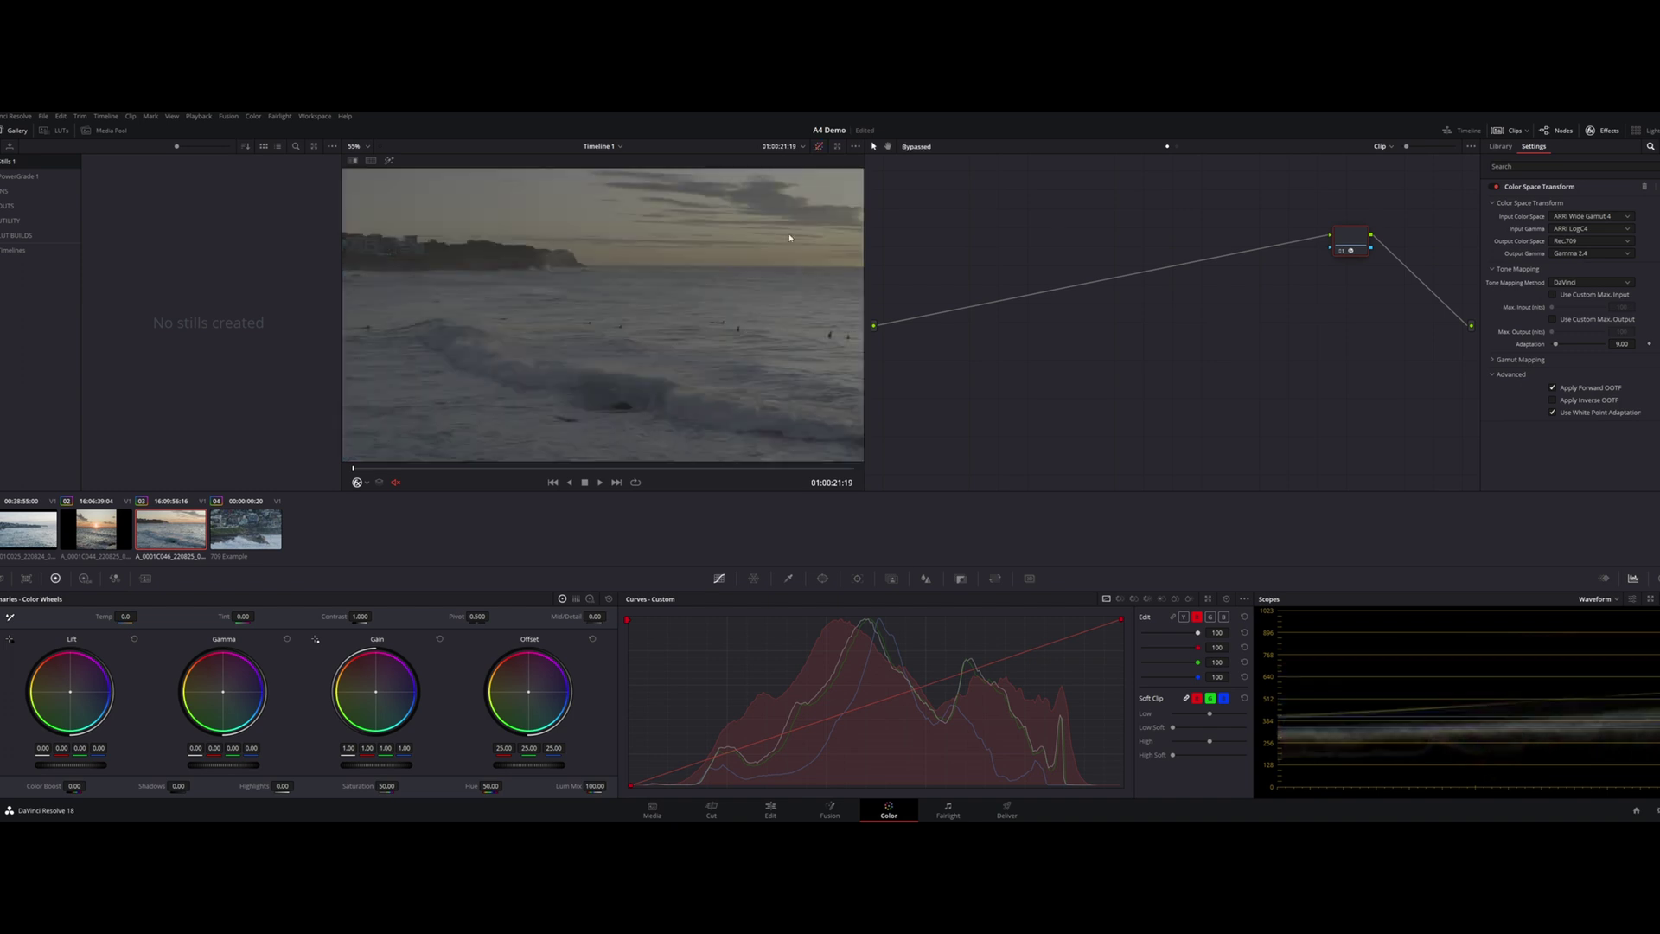
pyautogui.hotkey('shift', 'd')
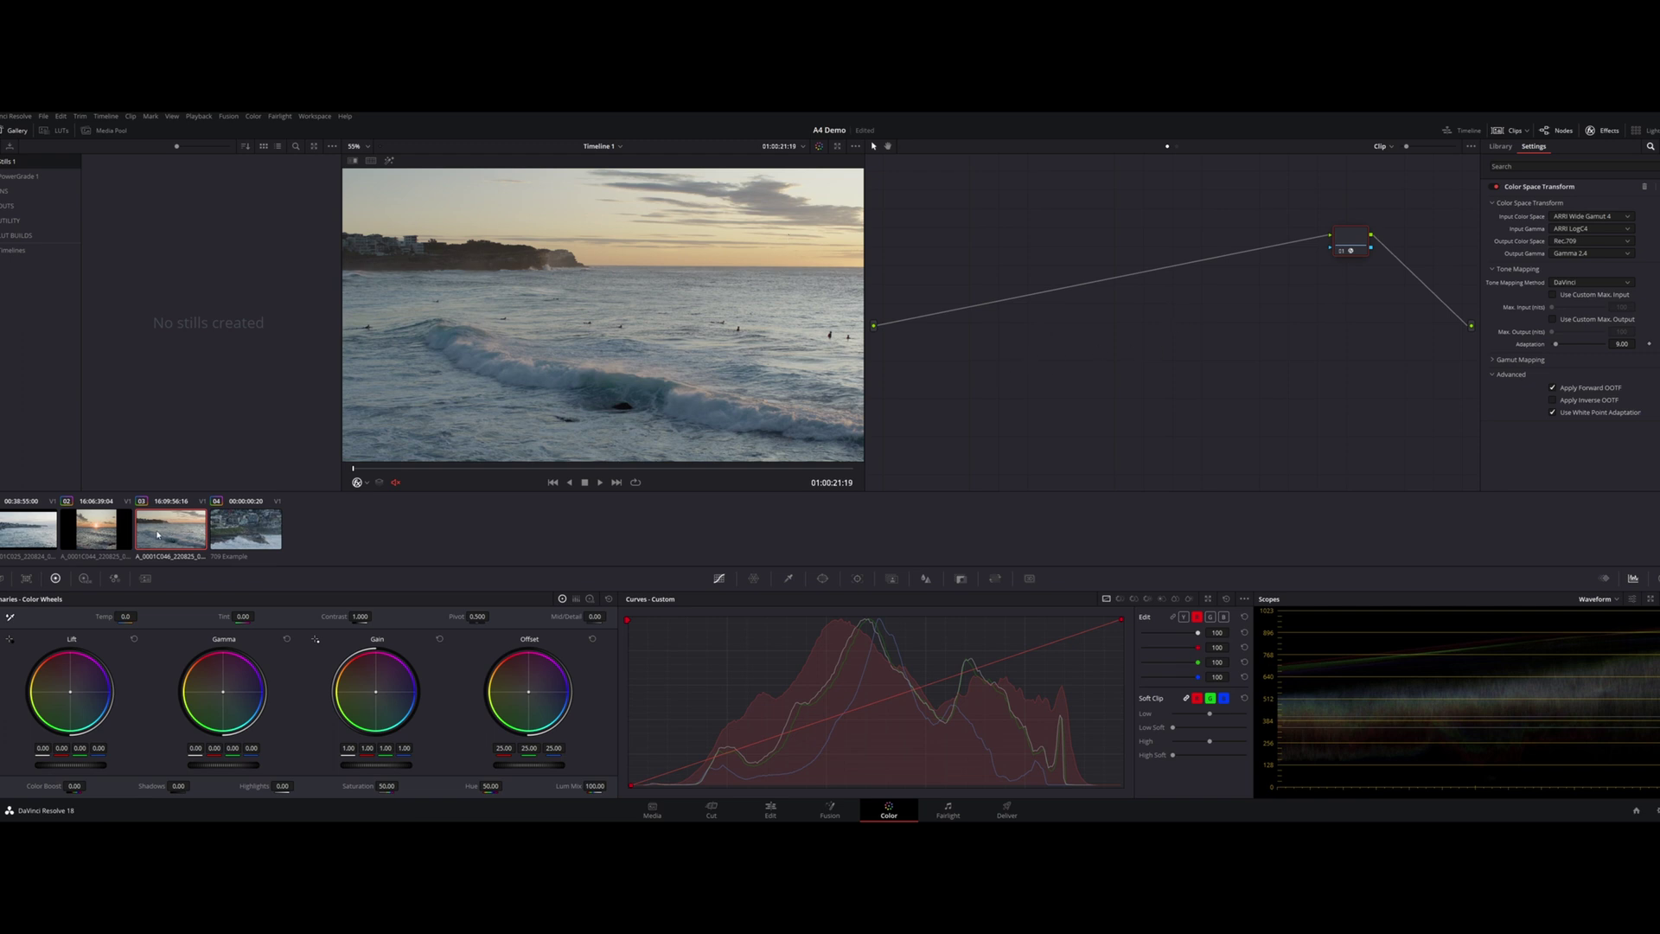
pyautogui.hotkey('ctrl', 'a')
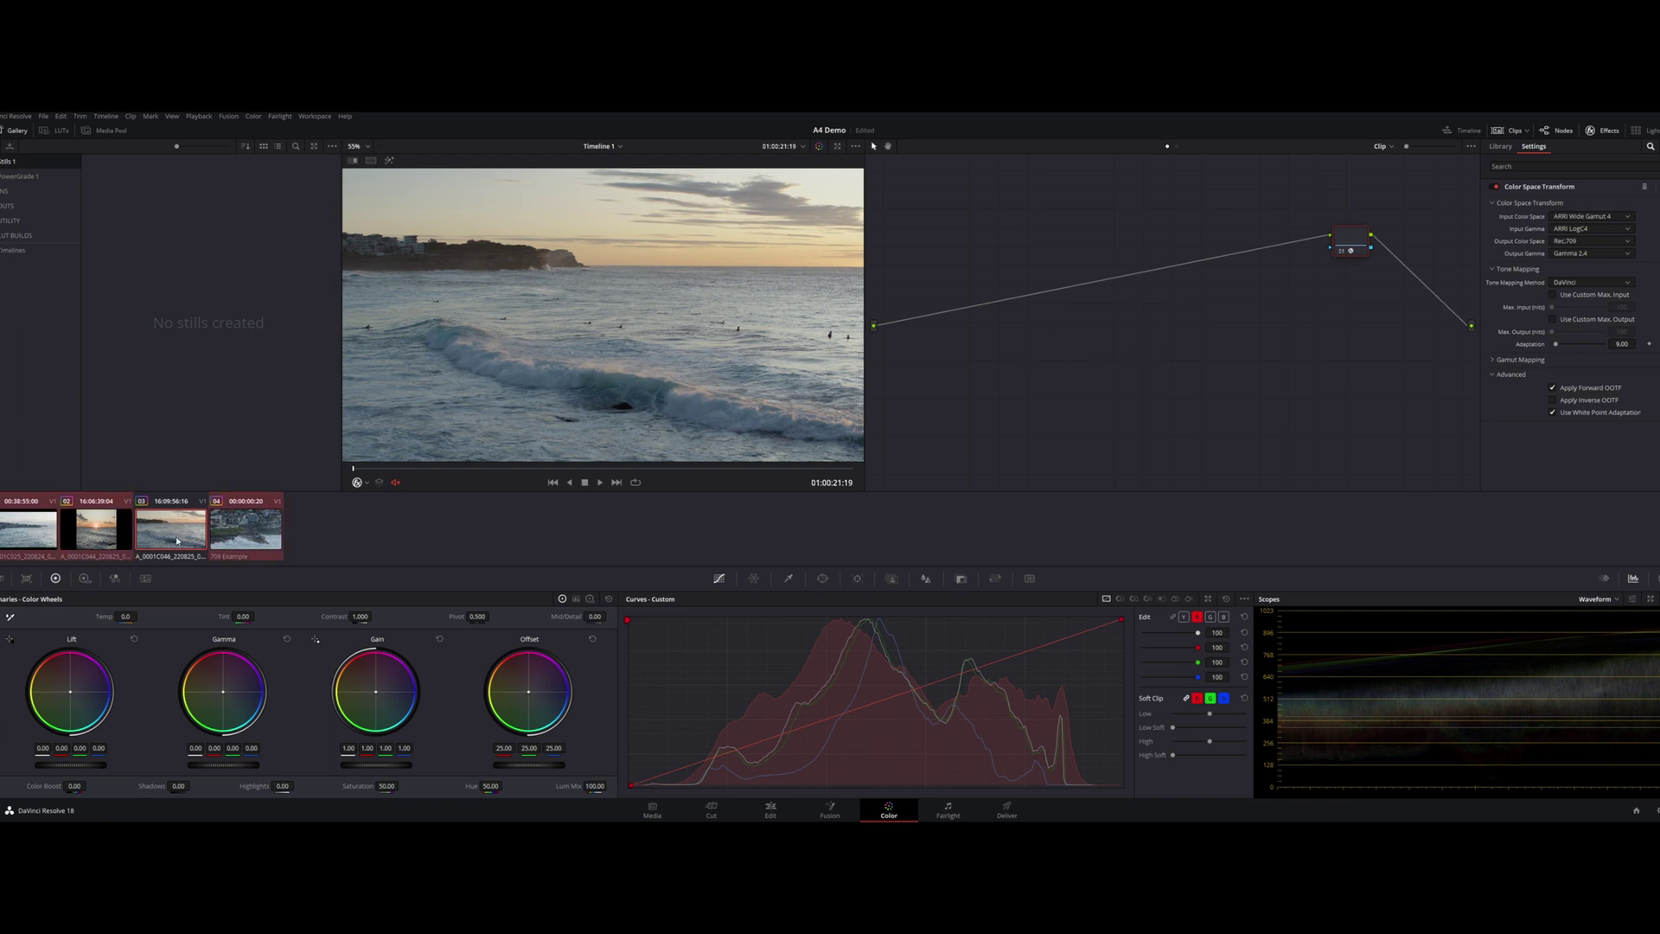
# Review the sunset clips, return to clip 03, and insert a node ahead of the transform.
pyautogui.click(176, 537)
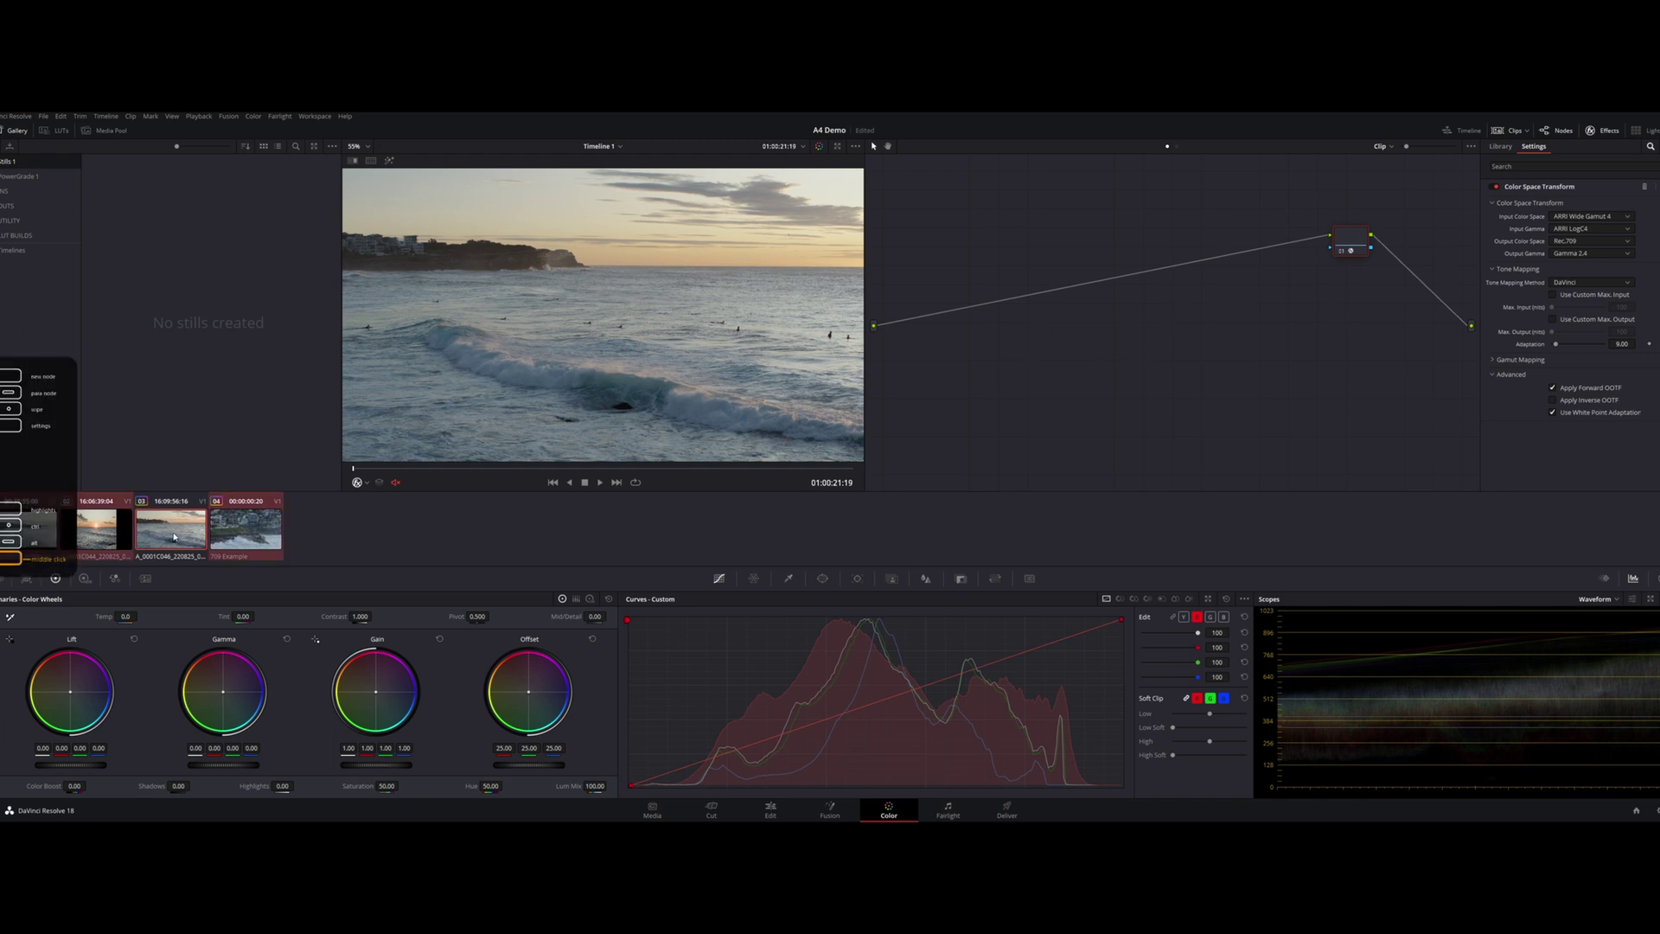
pyautogui.click(108, 533)
pyautogui.click(54, 537)
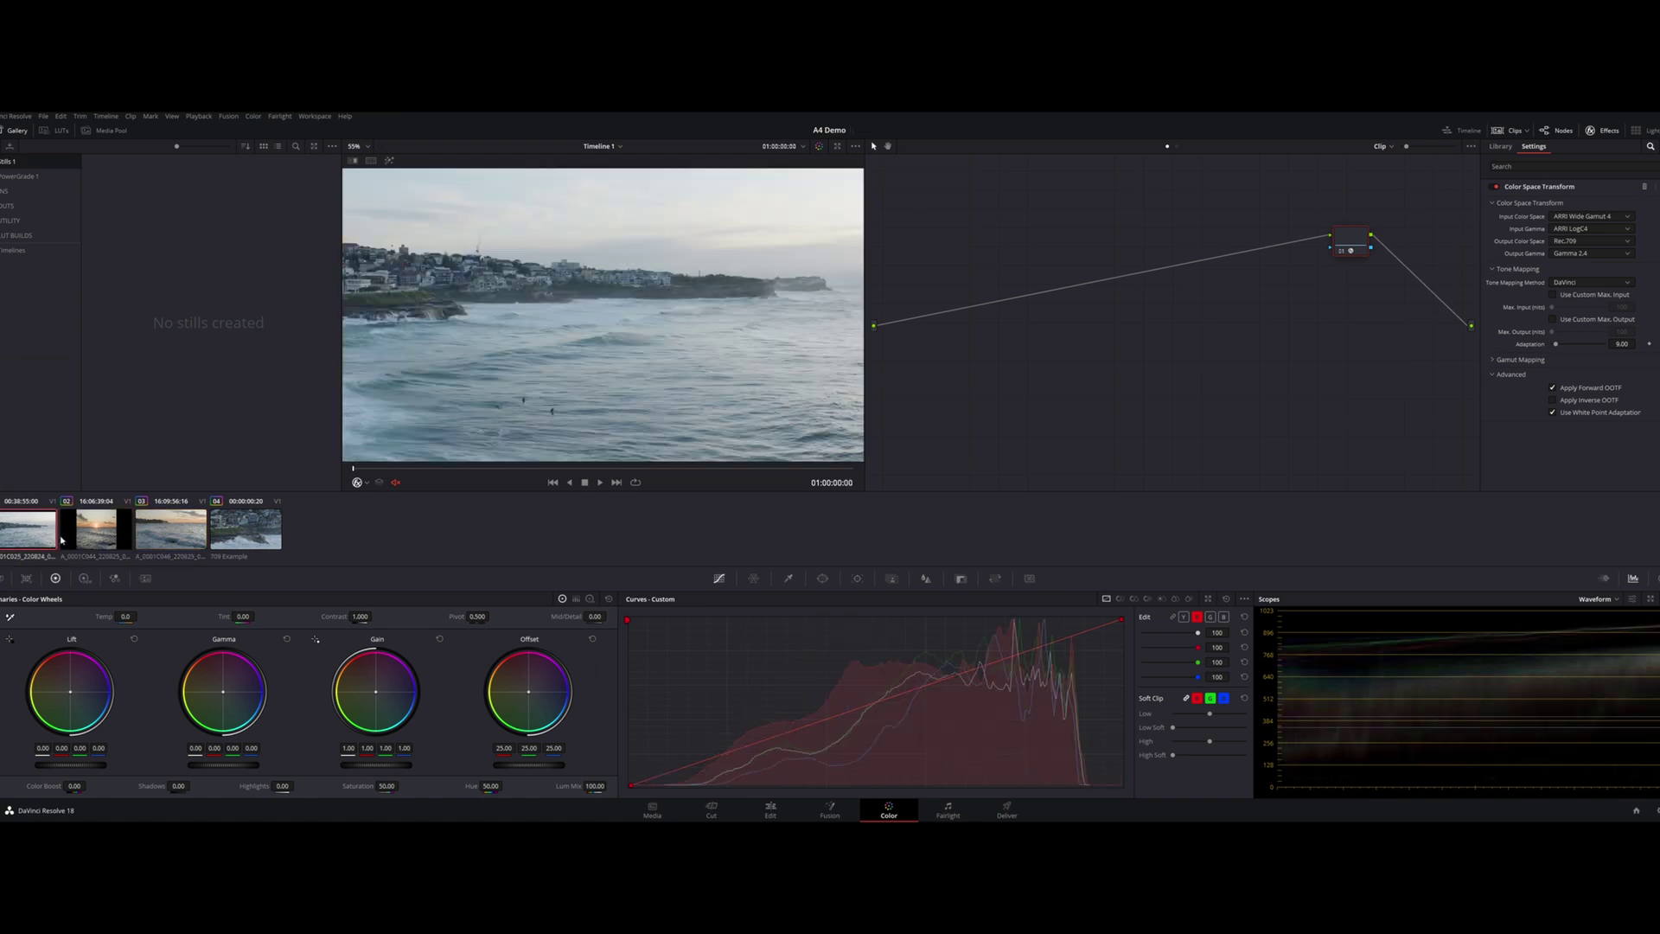
pyautogui.click(106, 539)
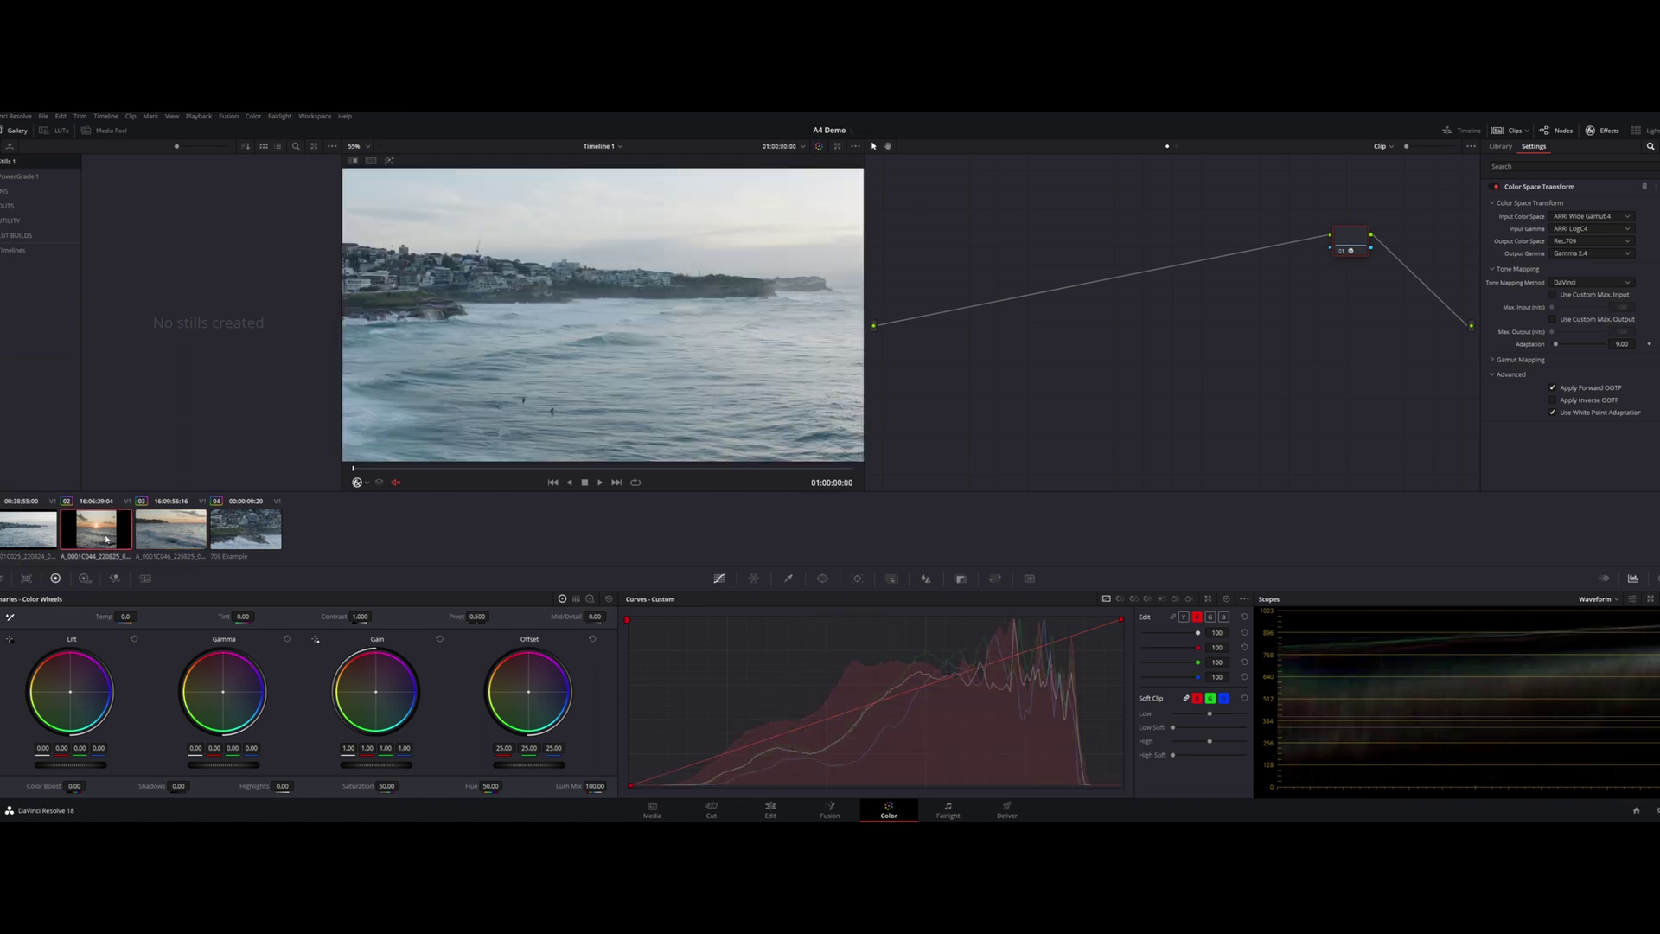
pyautogui.click(171, 529)
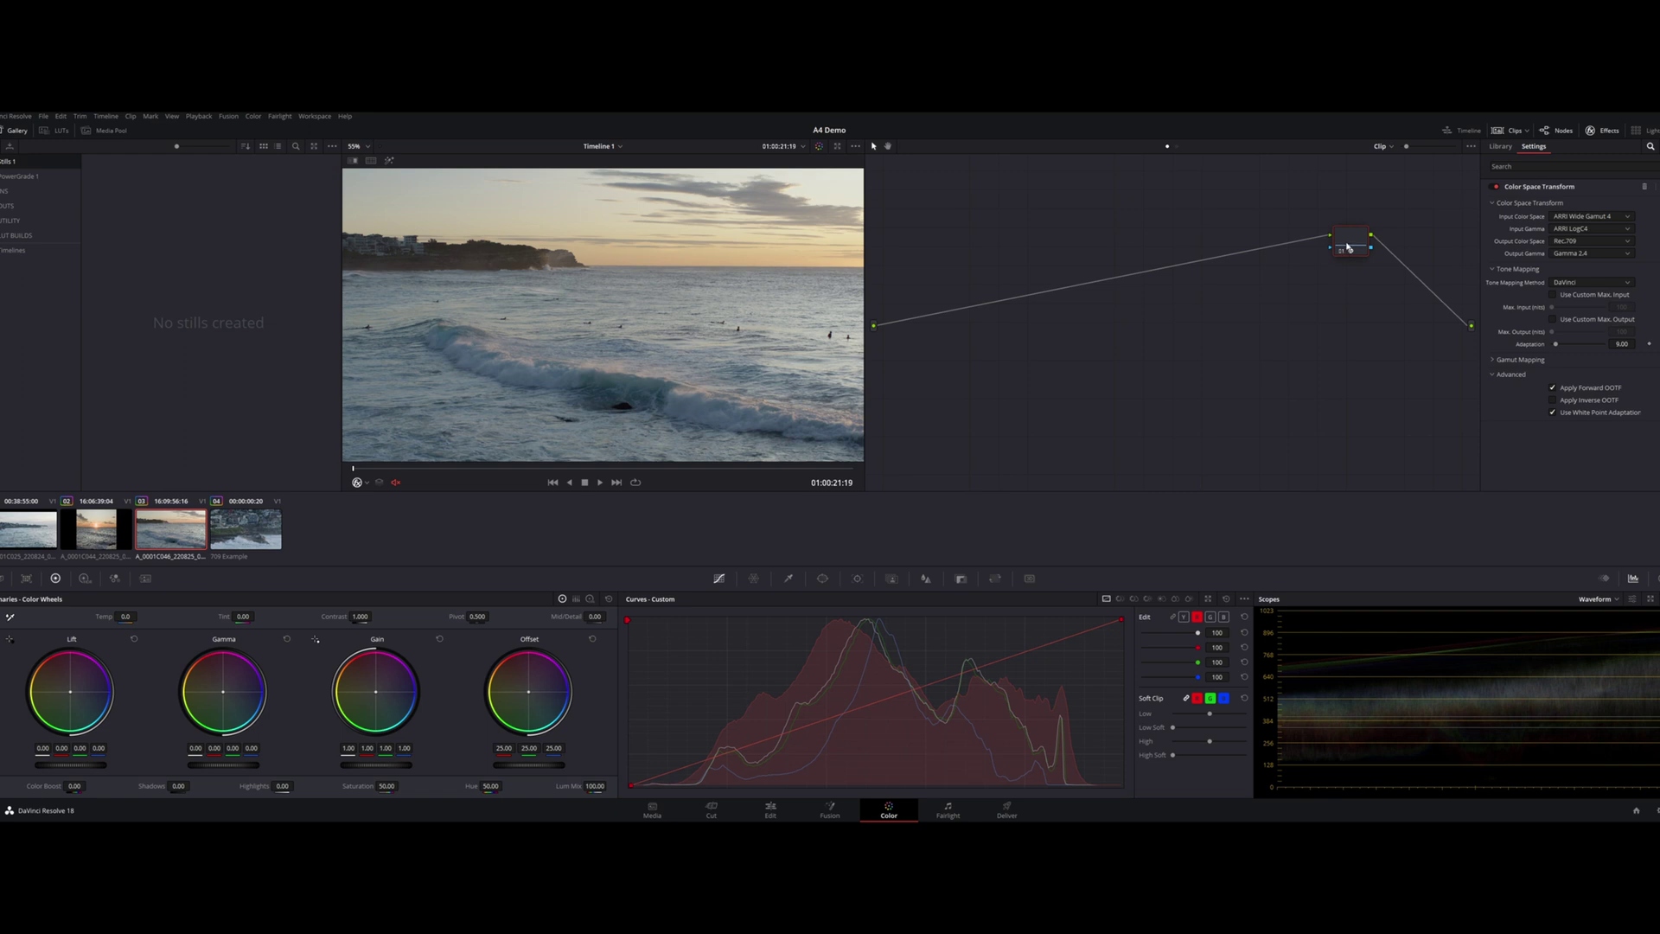
pyautogui.hotkey('shift', 's')
pyautogui.moveTo(1342, 242); pyautogui.dragTo(1066, 242)
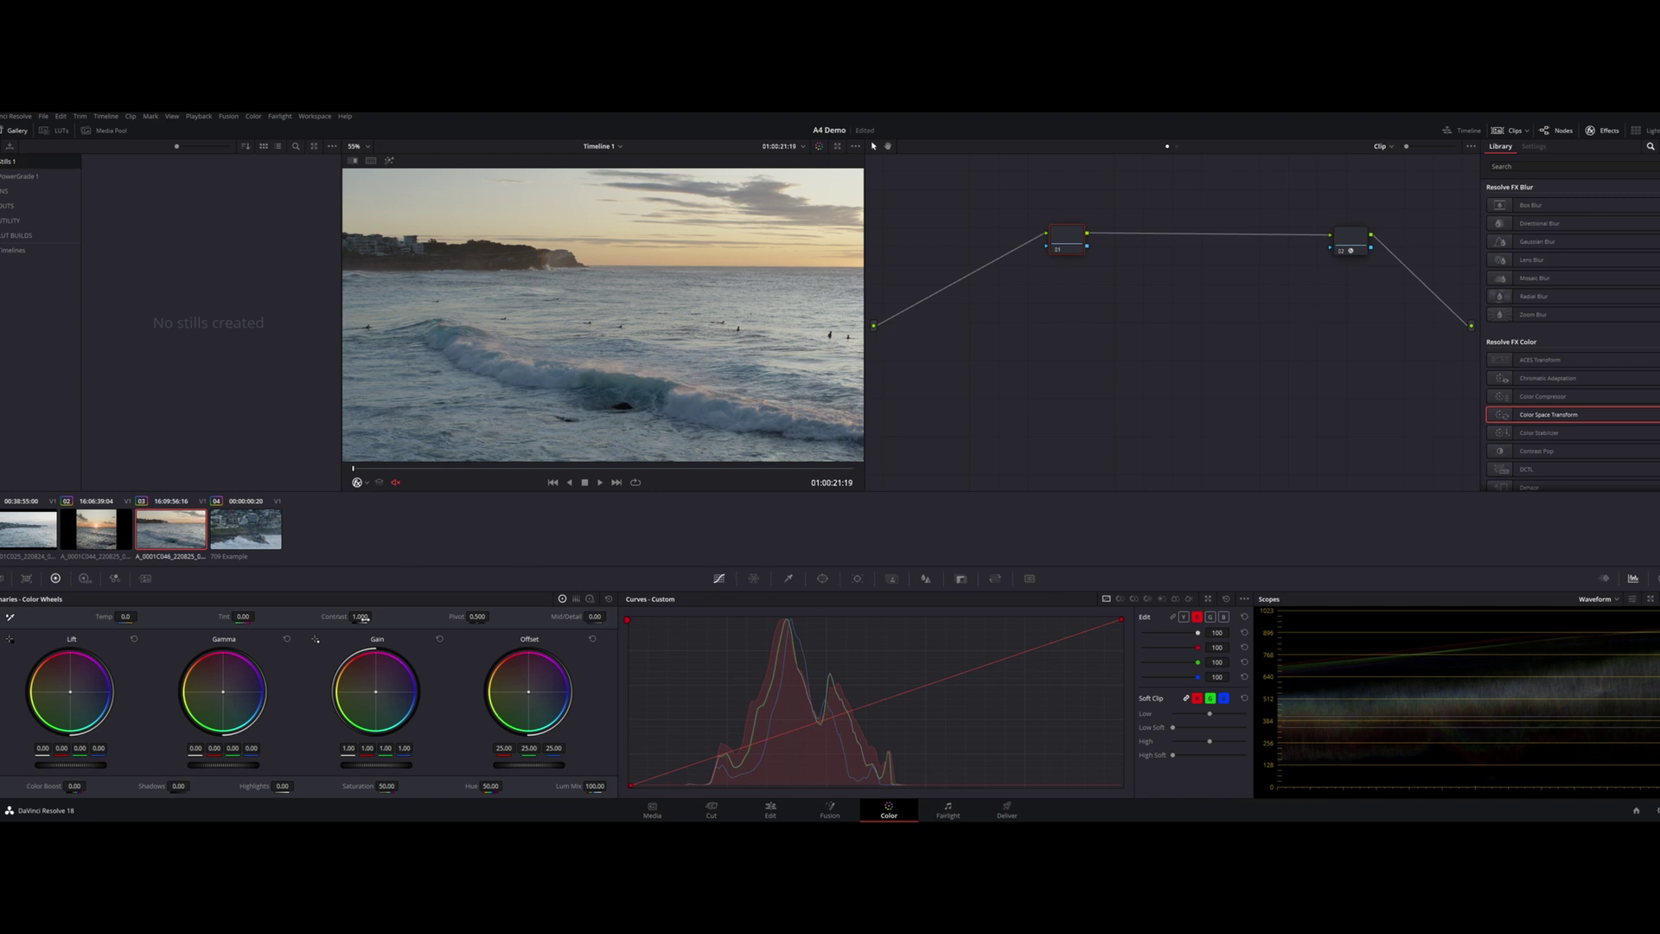
# Try contrast and red curve adjustments, then reset the curves and node 01's grade.
pyautogui.moveTo(359, 618); pyautogui.dragTo(374, 616)
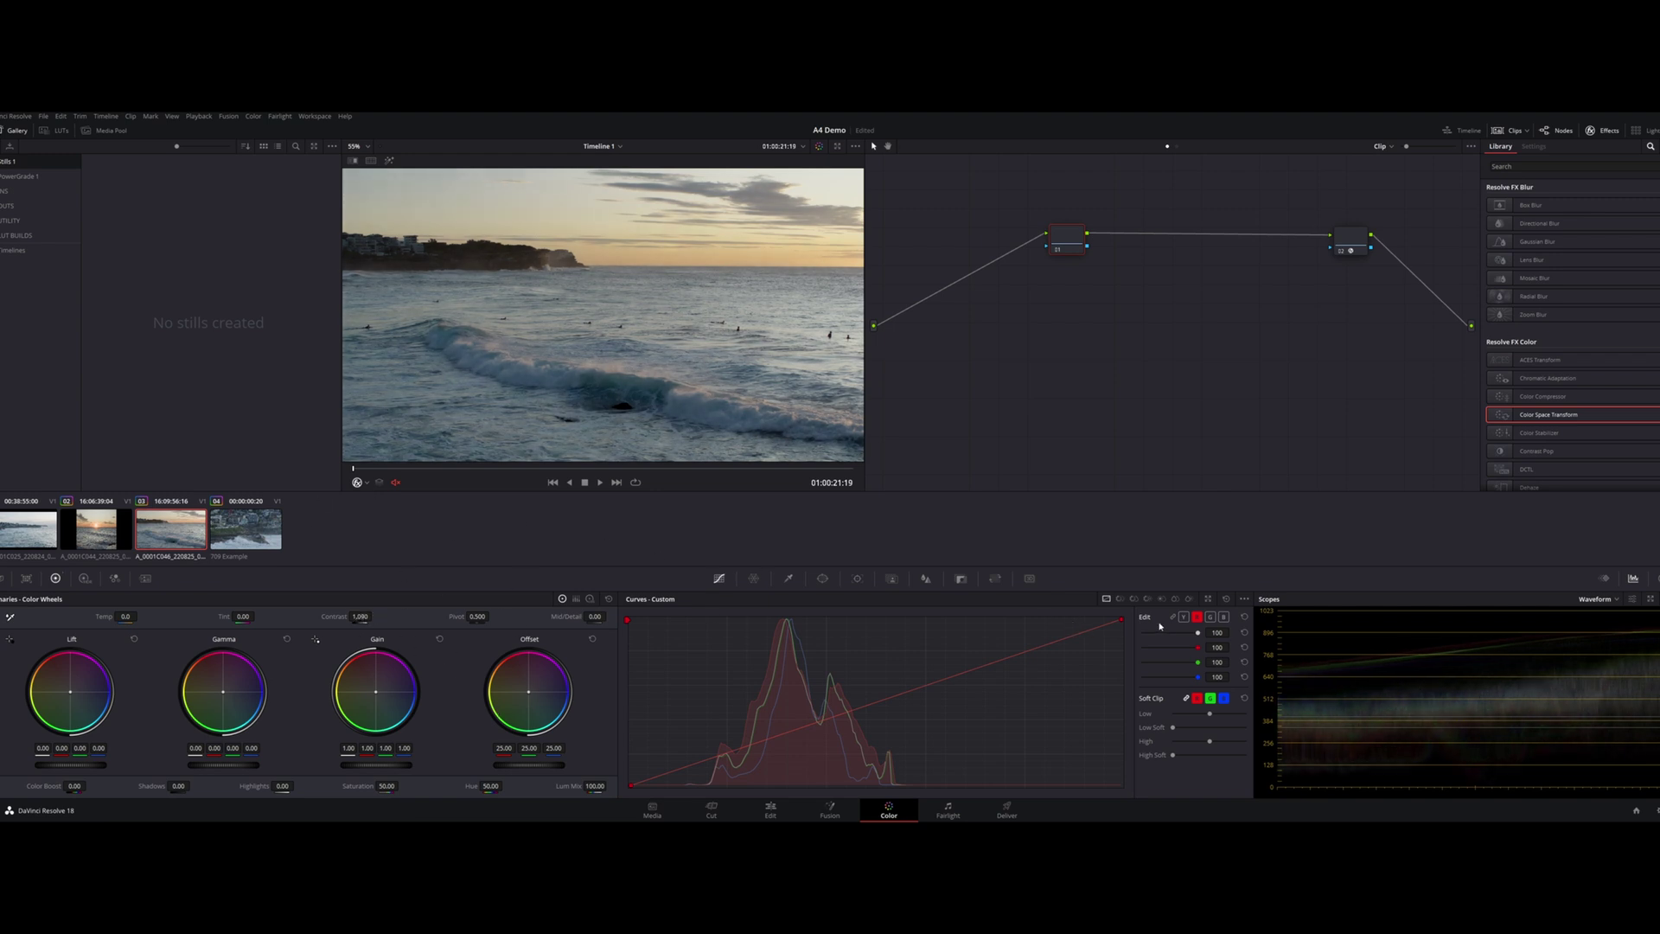
pyautogui.moveTo(943, 683); pyautogui.dragTo(915, 671)
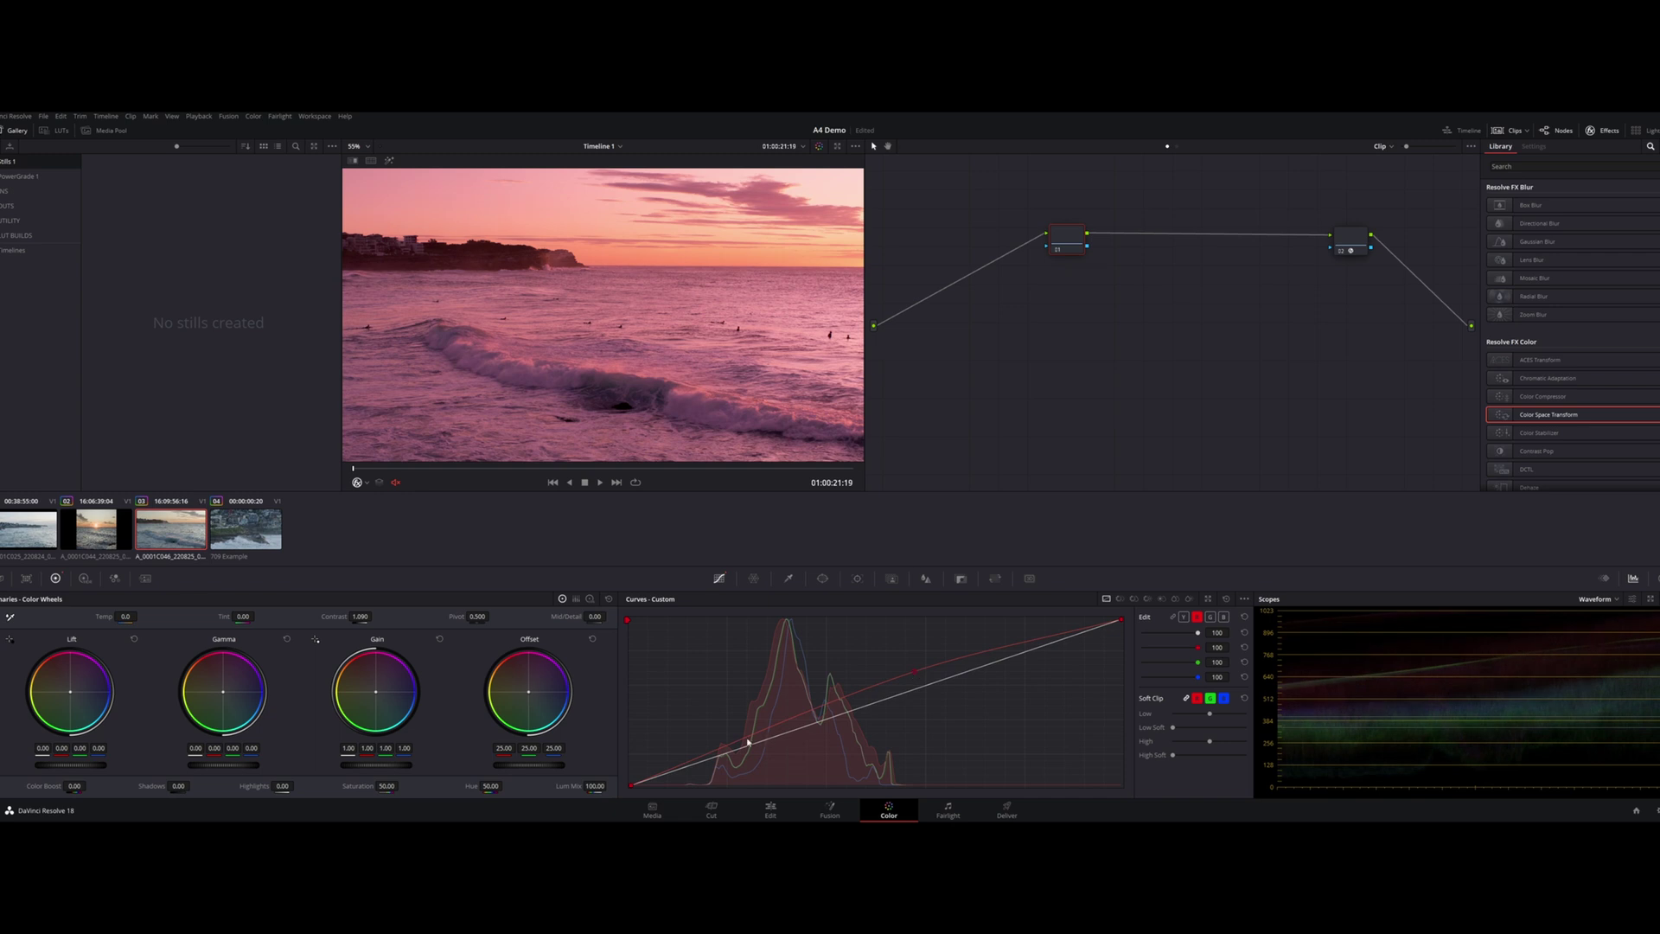
pyautogui.moveTo(742, 741); pyautogui.dragTo(745, 765)
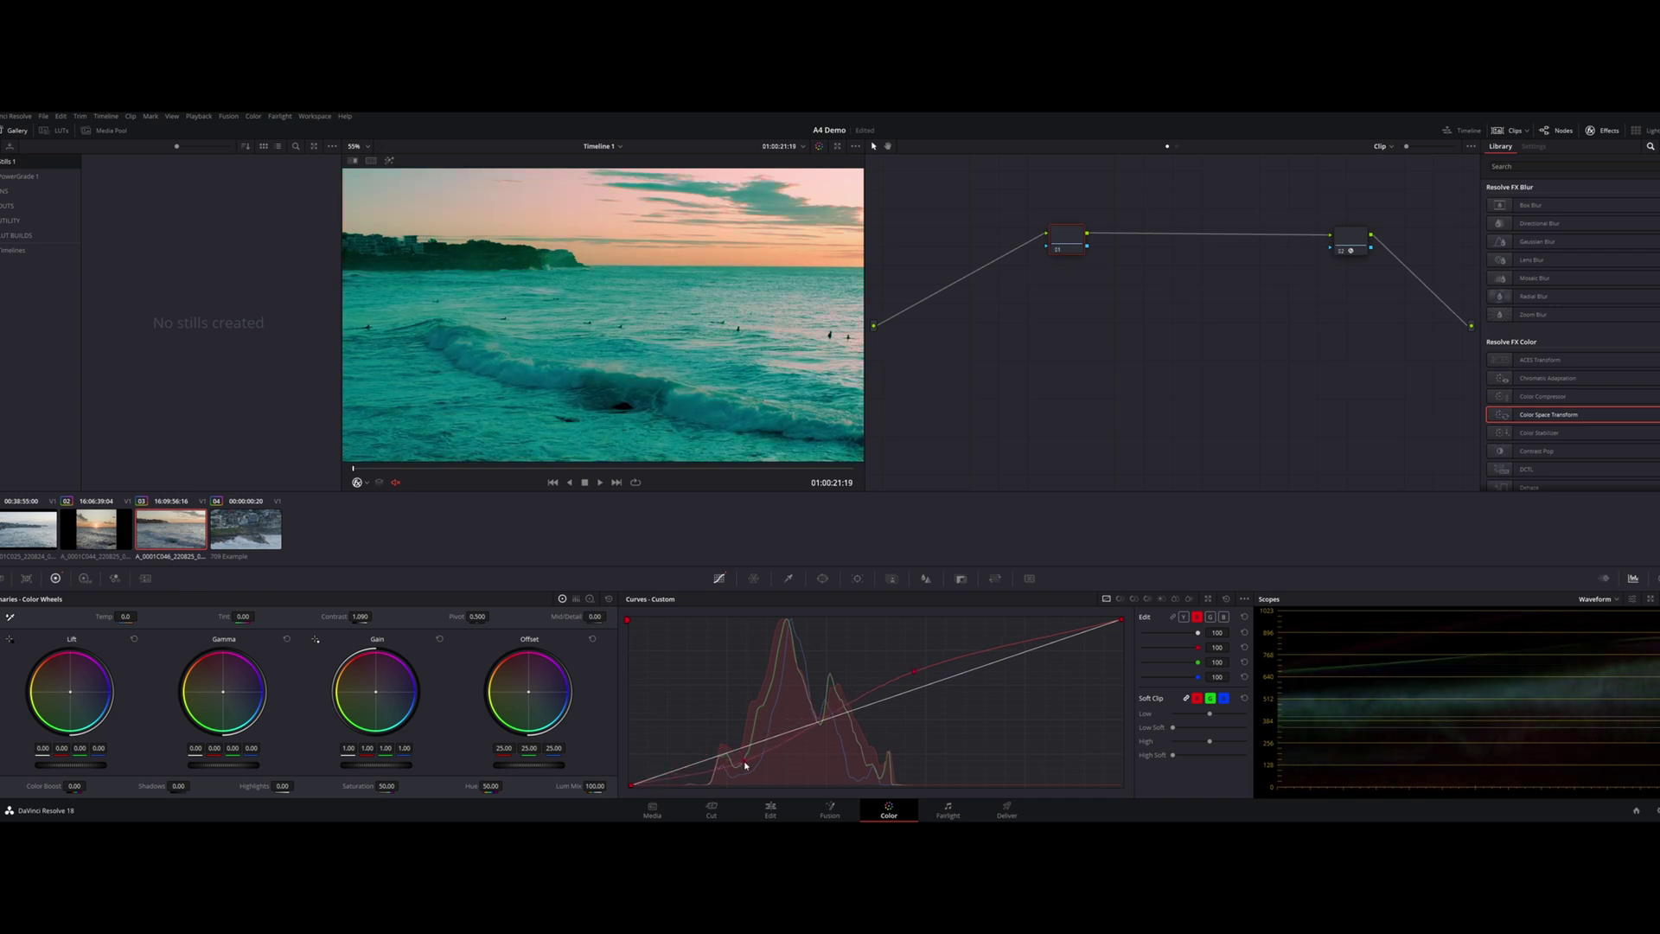
pyautogui.click(1227, 599)
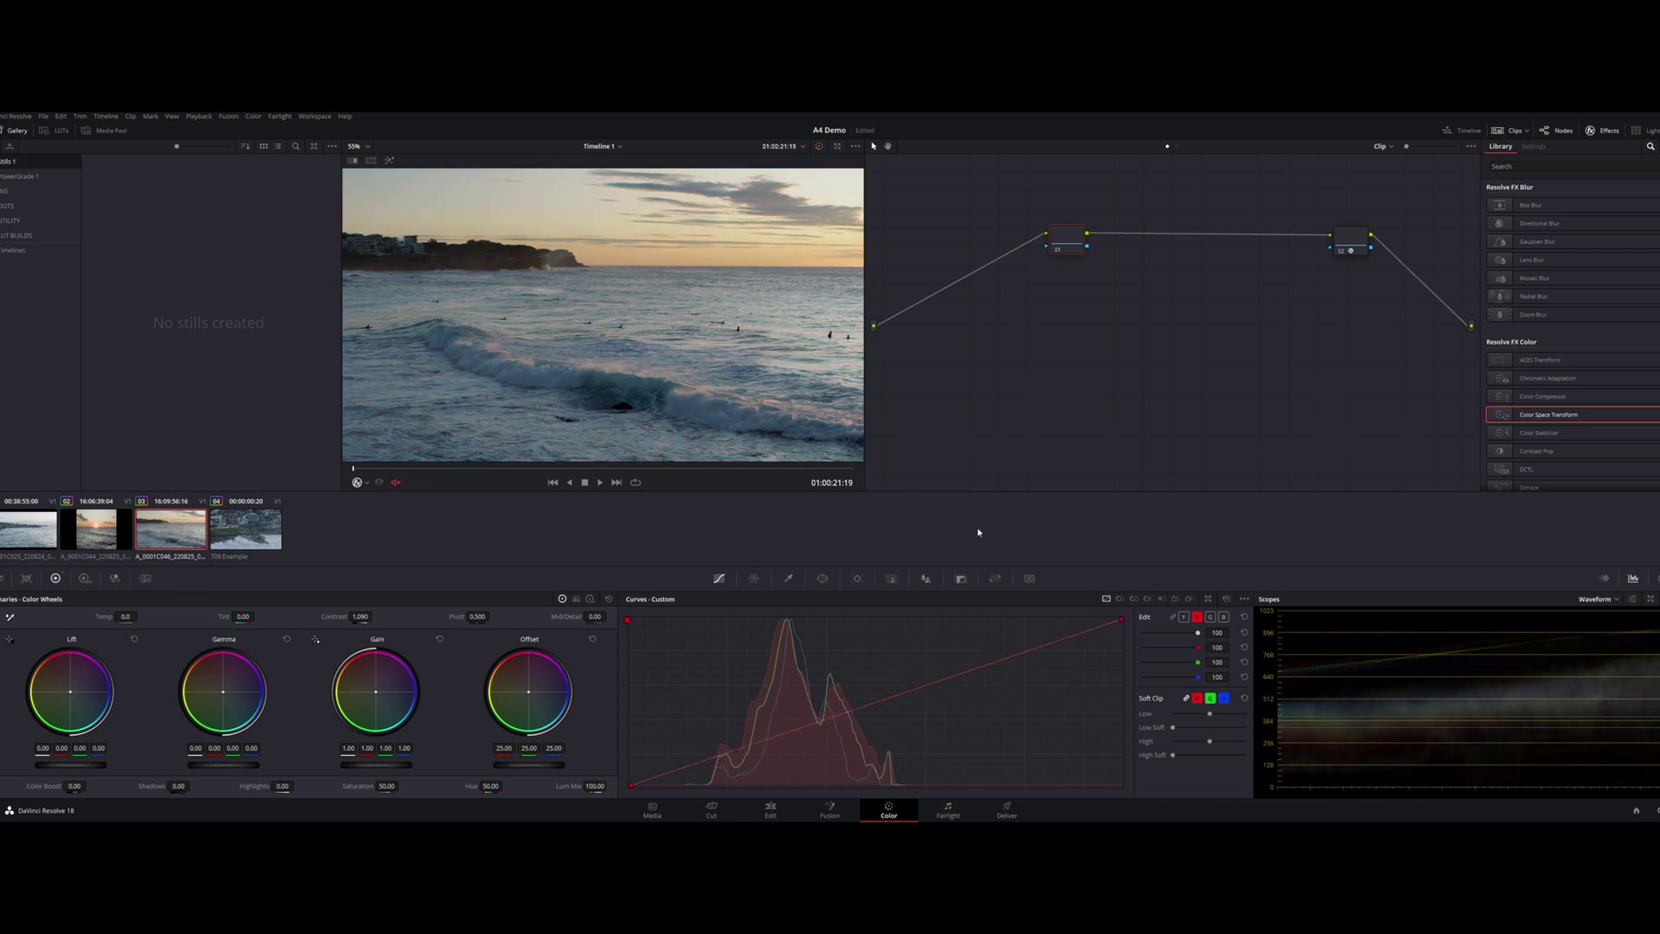
pyautogui.rightClick(1063, 239)
pyautogui.click(1126, 281)
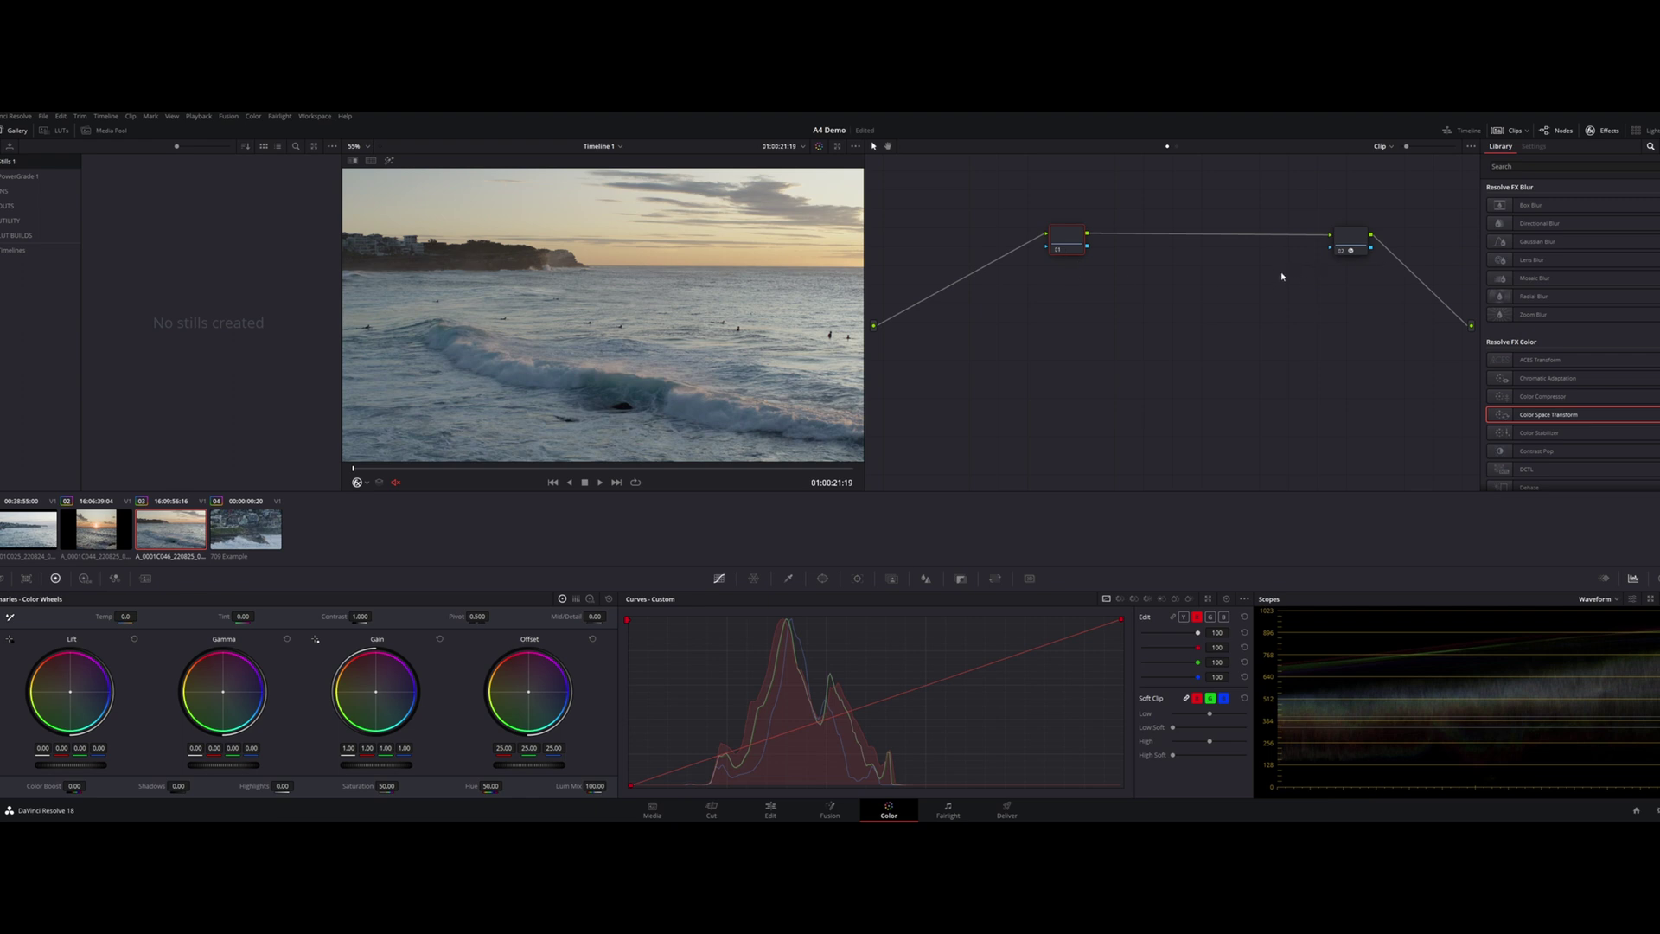
# On rocky-shore clip 04, set the transform input to Rec.709 color space with Gamma 2.4.
pyautogui.click(246, 539)
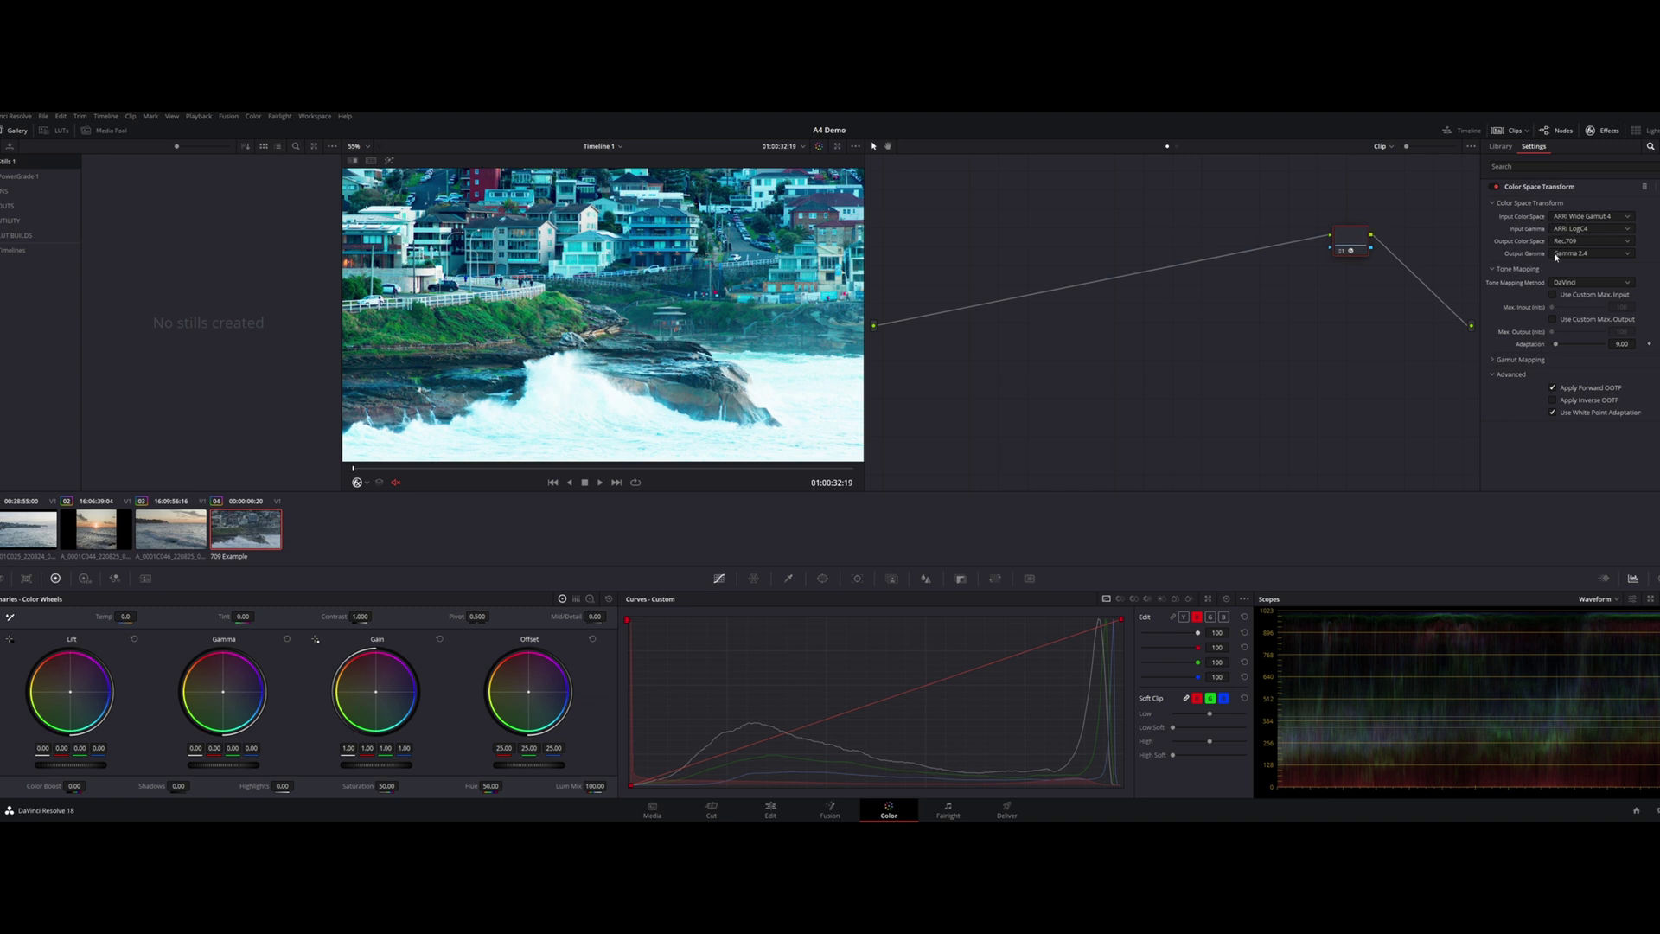
pyautogui.click(1585, 216)
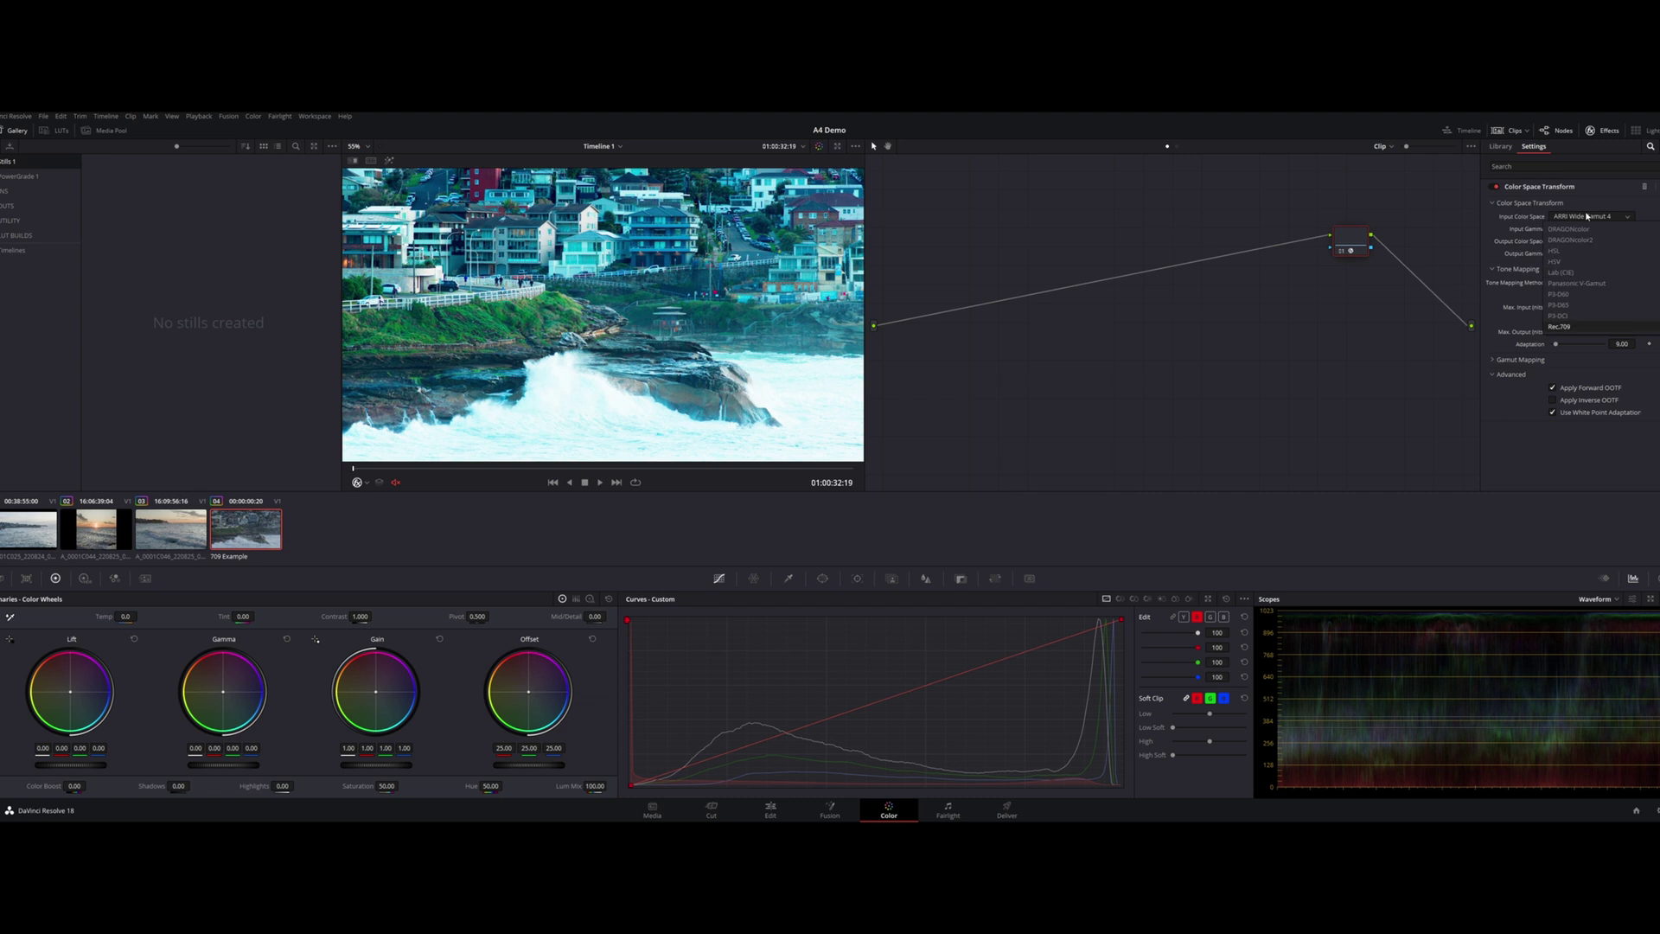
pyautogui.press('Return')
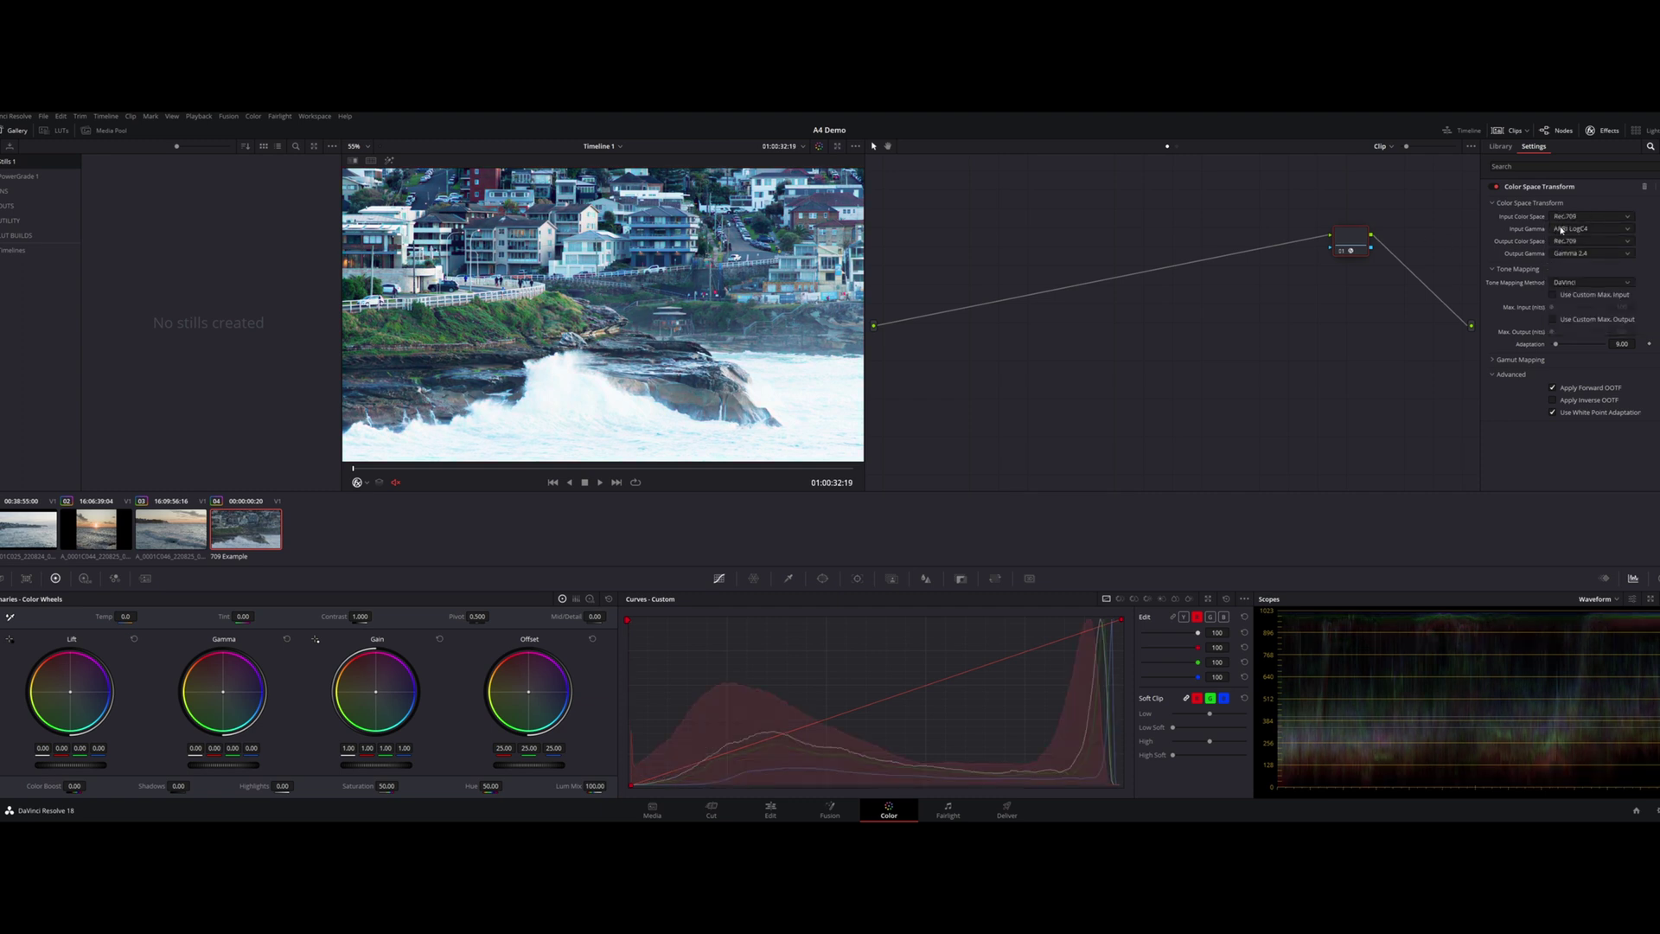
pyautogui.click(1578, 229)
pyautogui.press('Down')
pyautogui.press('Return')
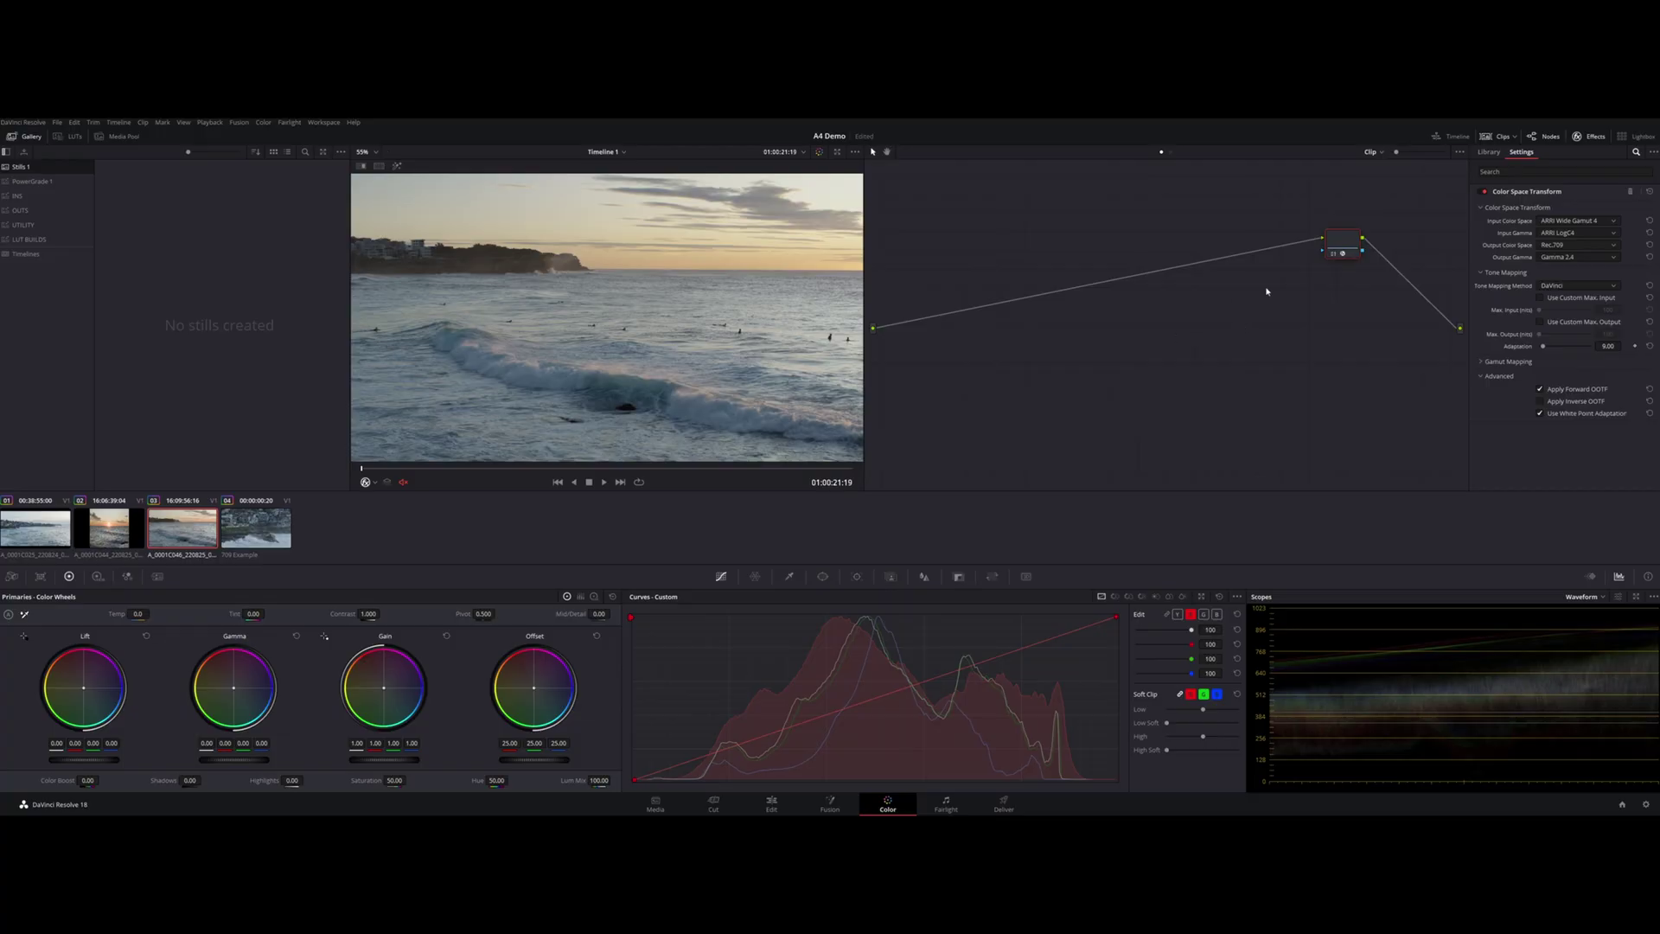
# Set node 01's transform output to DaVinci Wide Gamut / DaVinci Intermediate with tone mapping None.
pyautogui.moveTo(1351, 251); pyautogui.dragTo(971, 264)
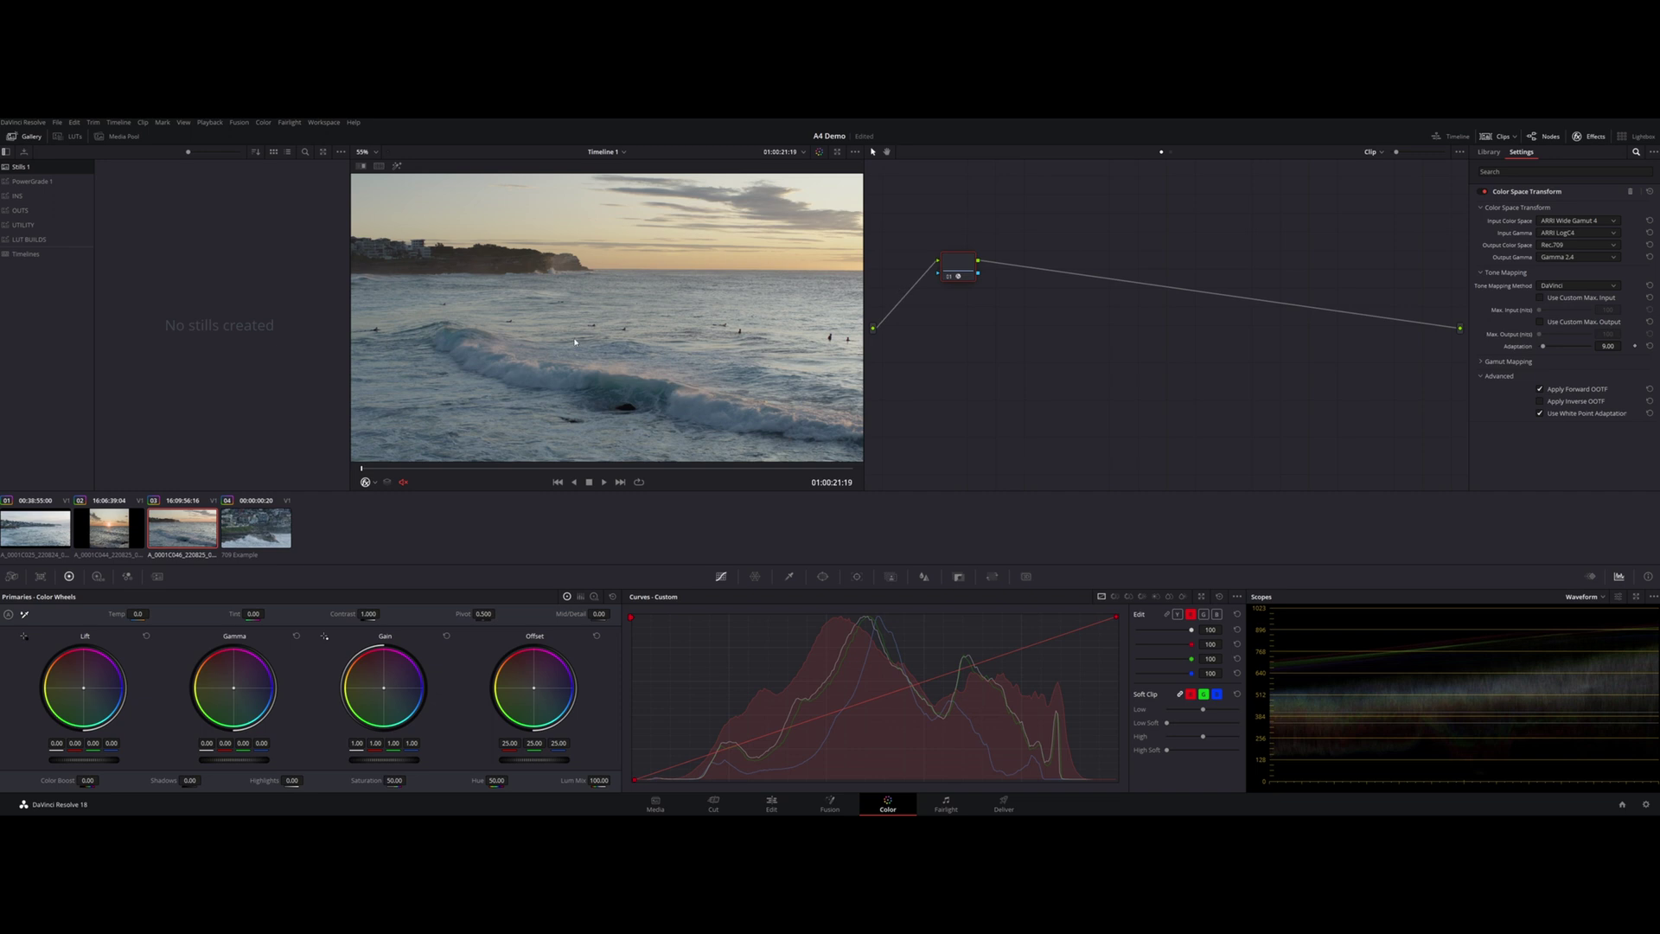
pyautogui.click(1562, 247)
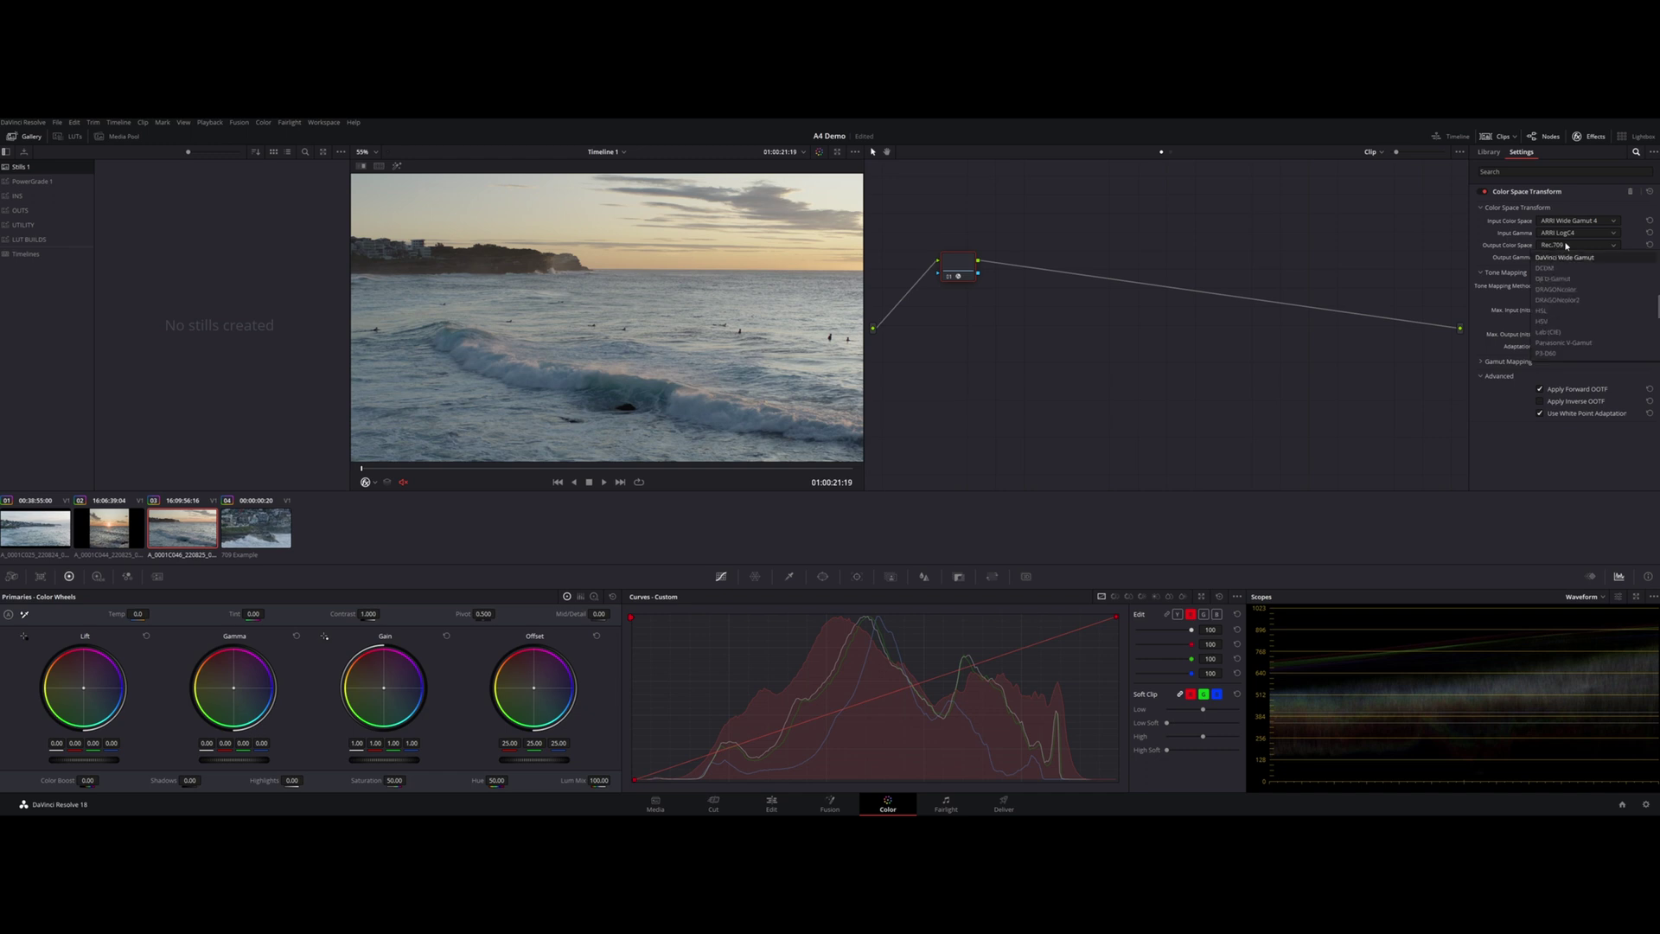
pyautogui.click(1567, 257)
pyautogui.click(1576, 257)
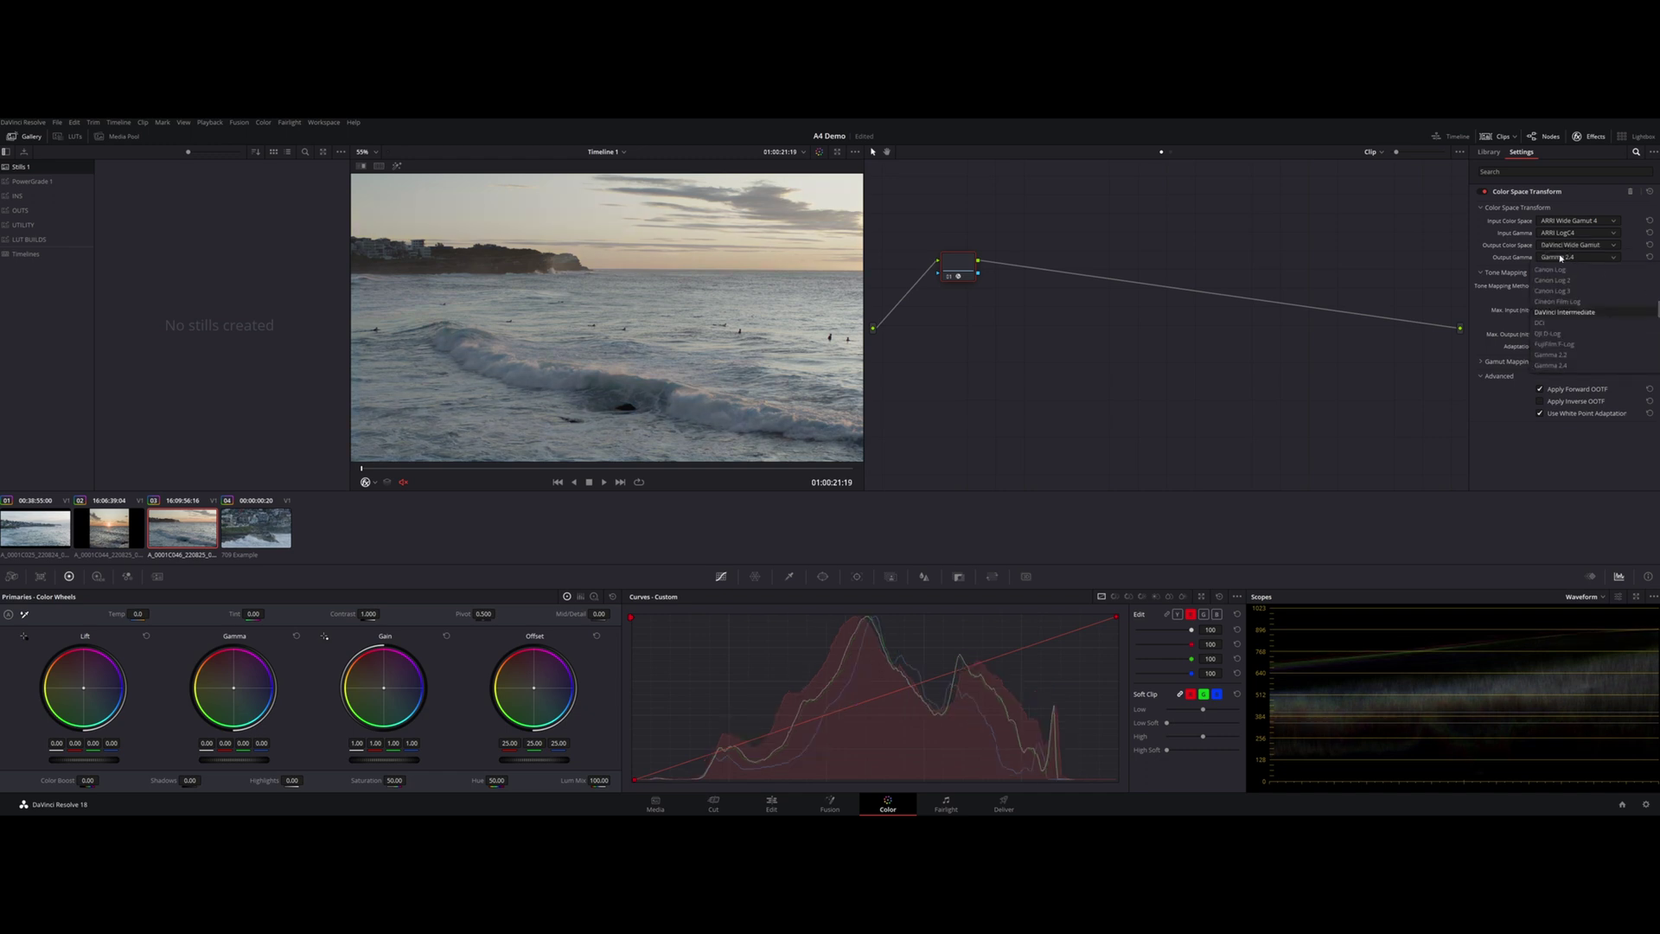
pyautogui.click(1562, 258)
pyautogui.click(1568, 286)
pyautogui.click(1556, 294)
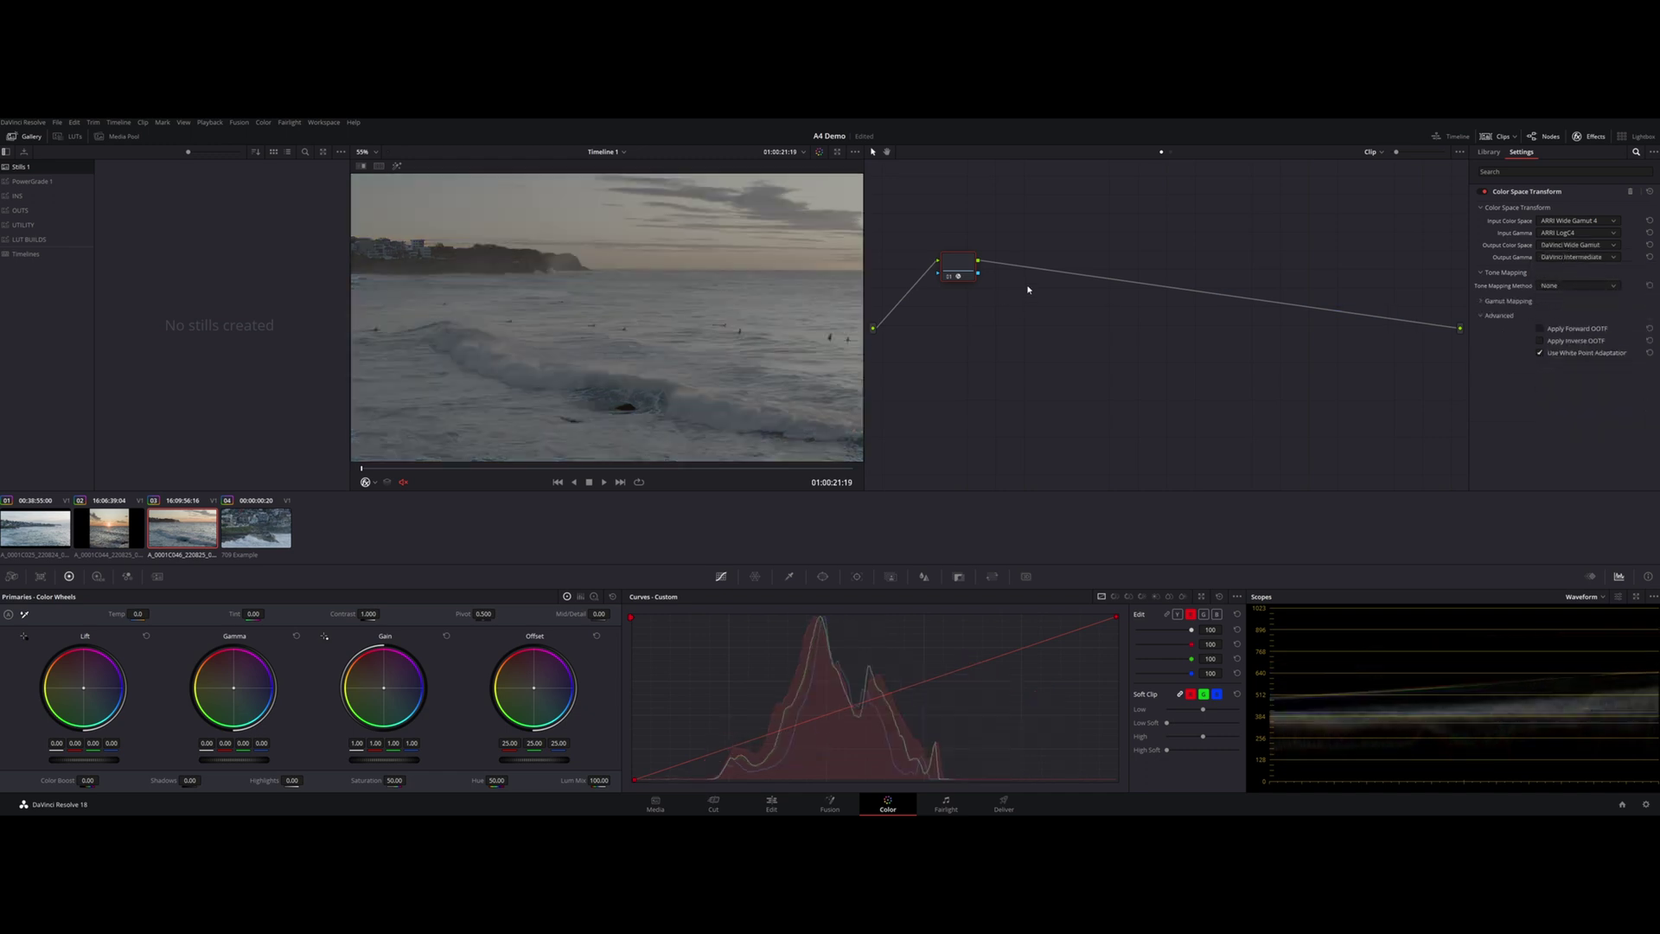
# Add serial node 02 beside the output and apply a Color Space Transform to it.
pyautogui.hotkey('alt', 's')
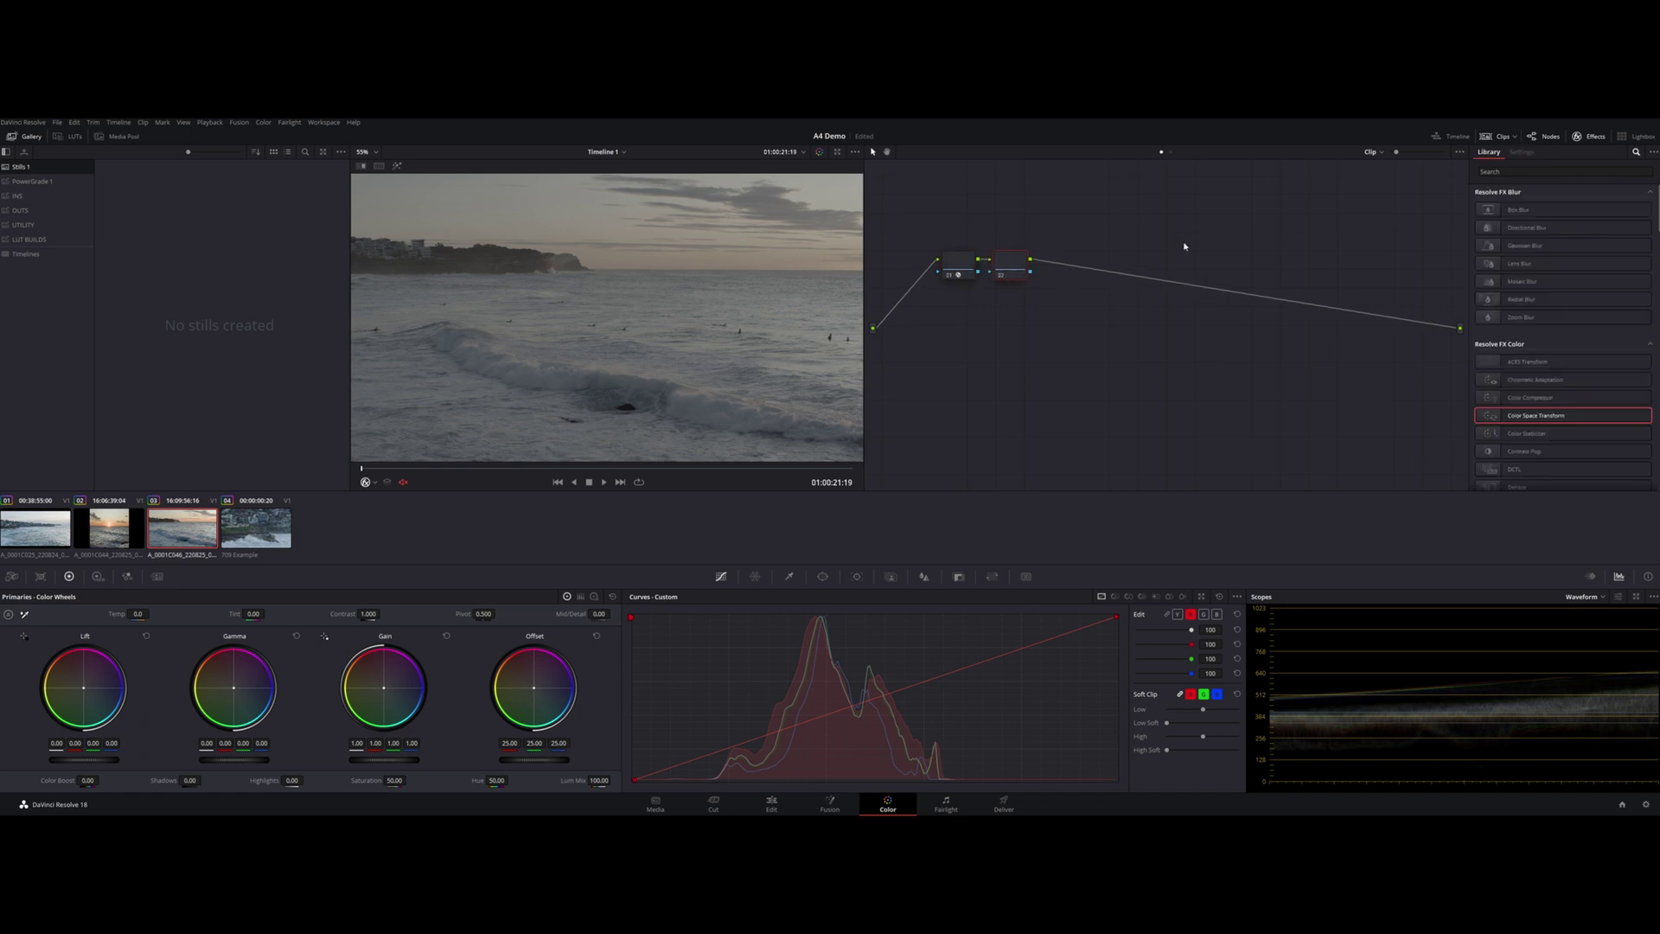
pyautogui.moveTo(1008, 273); pyautogui.dragTo(1391, 275)
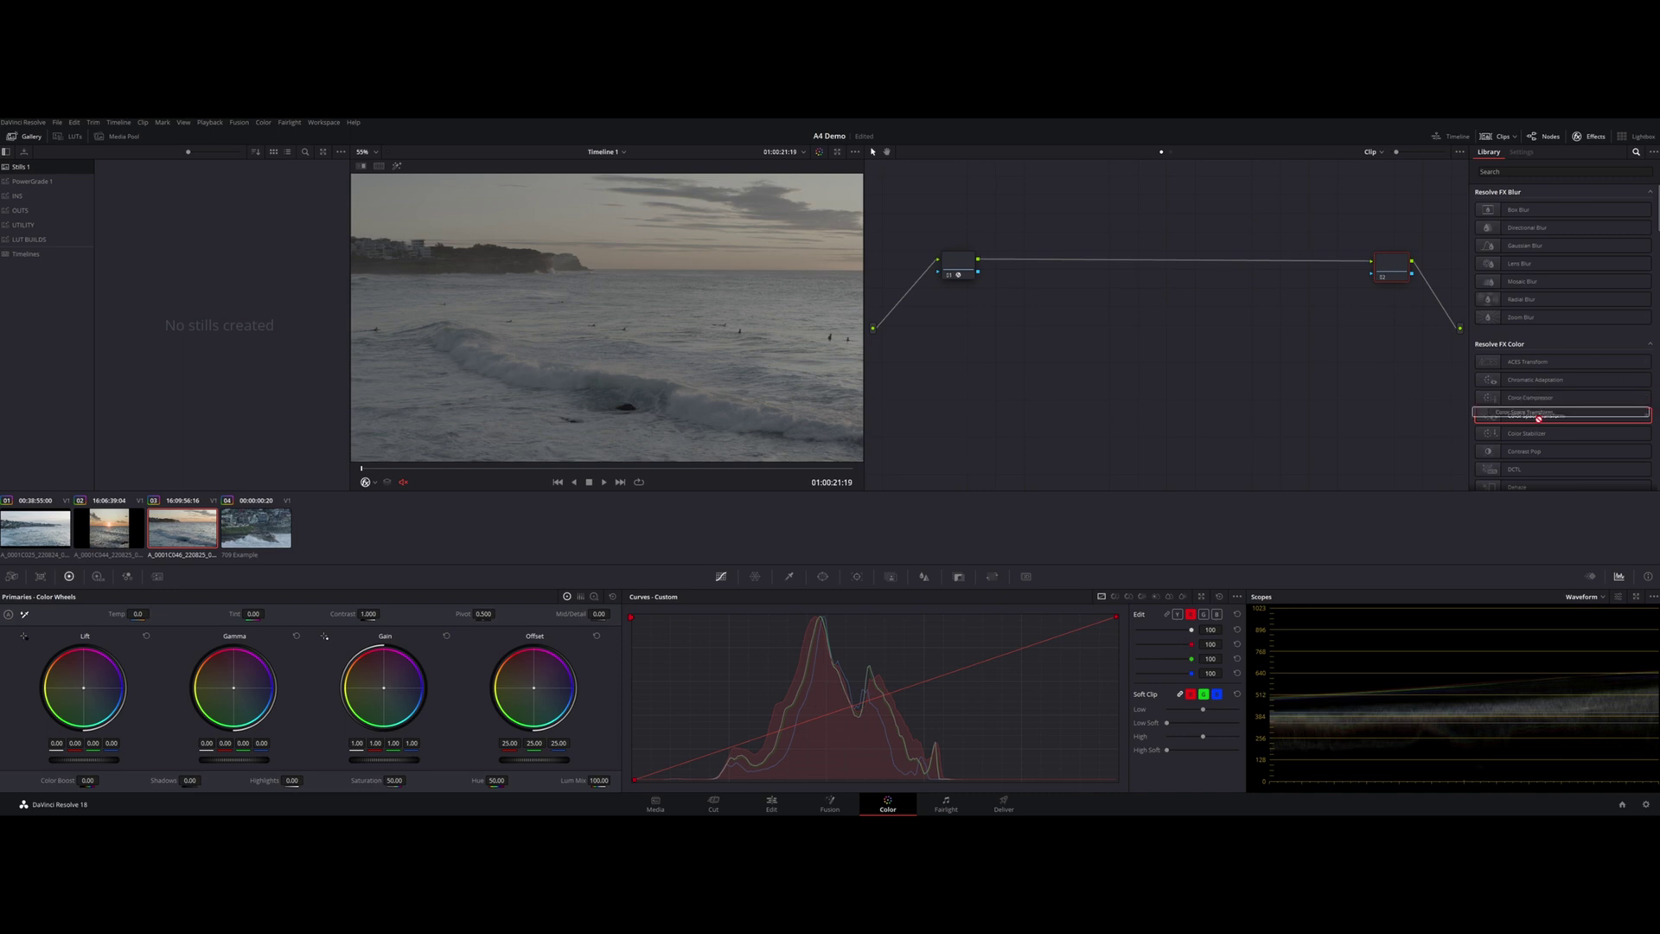
pyautogui.moveTo(1539, 416); pyautogui.dragTo(1390, 271)
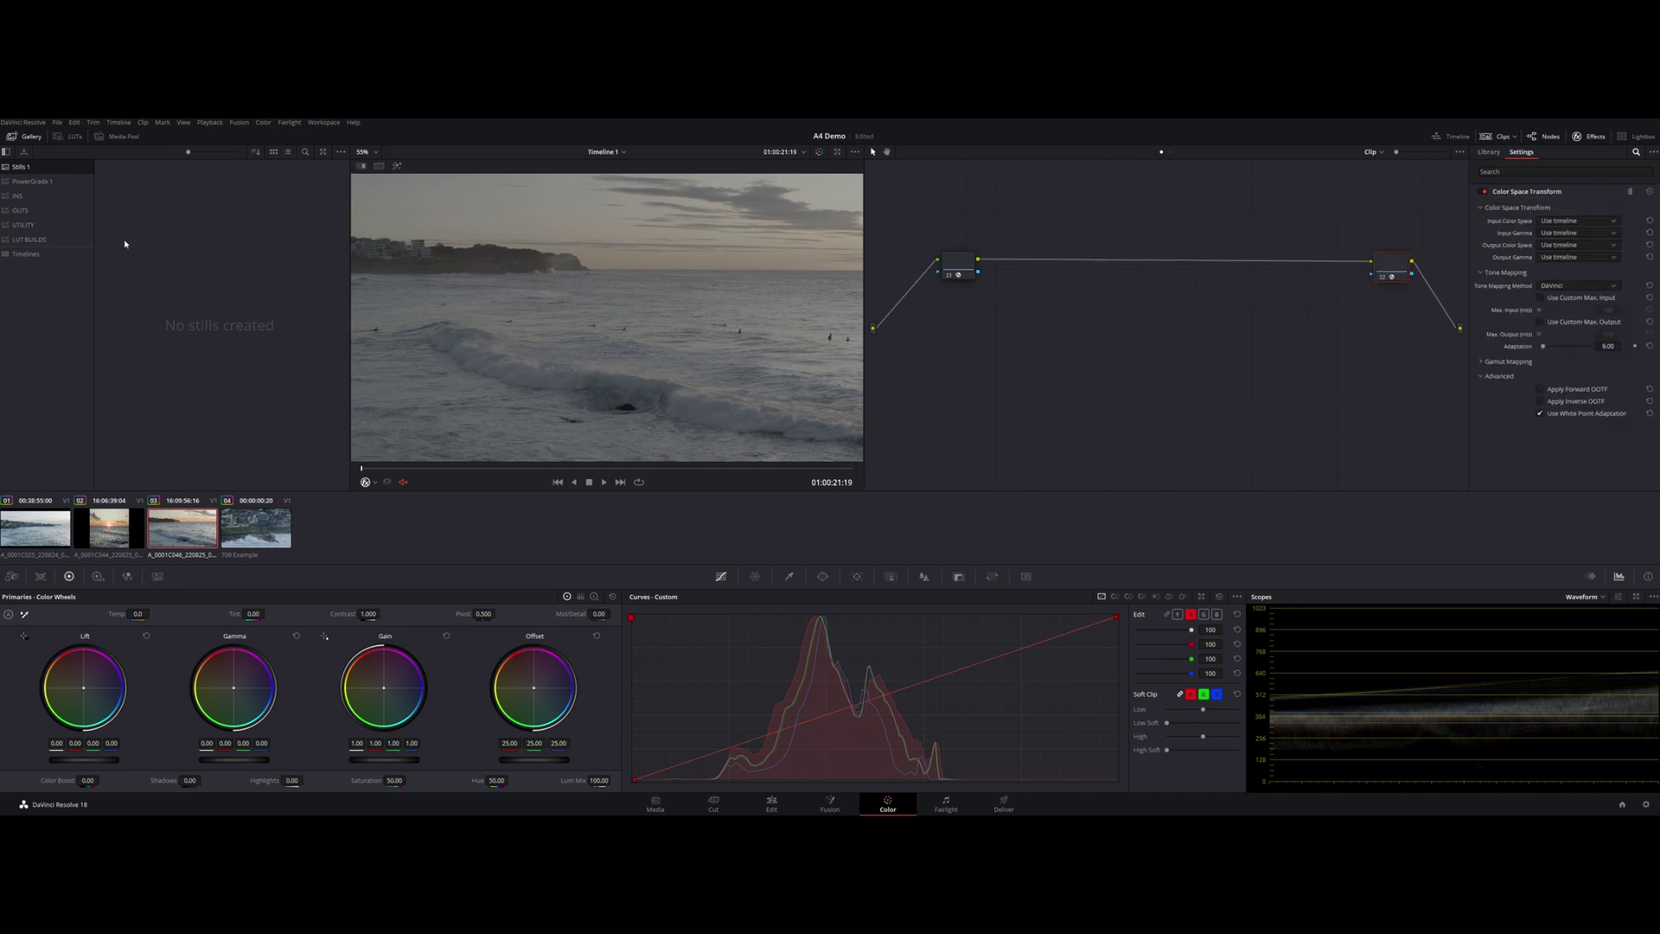
# Apply the DWG → Rec709 still from the OUTS album to node 02, using Luminance Mapping.
pyautogui.click(19, 211)
pyautogui.click(303, 184)
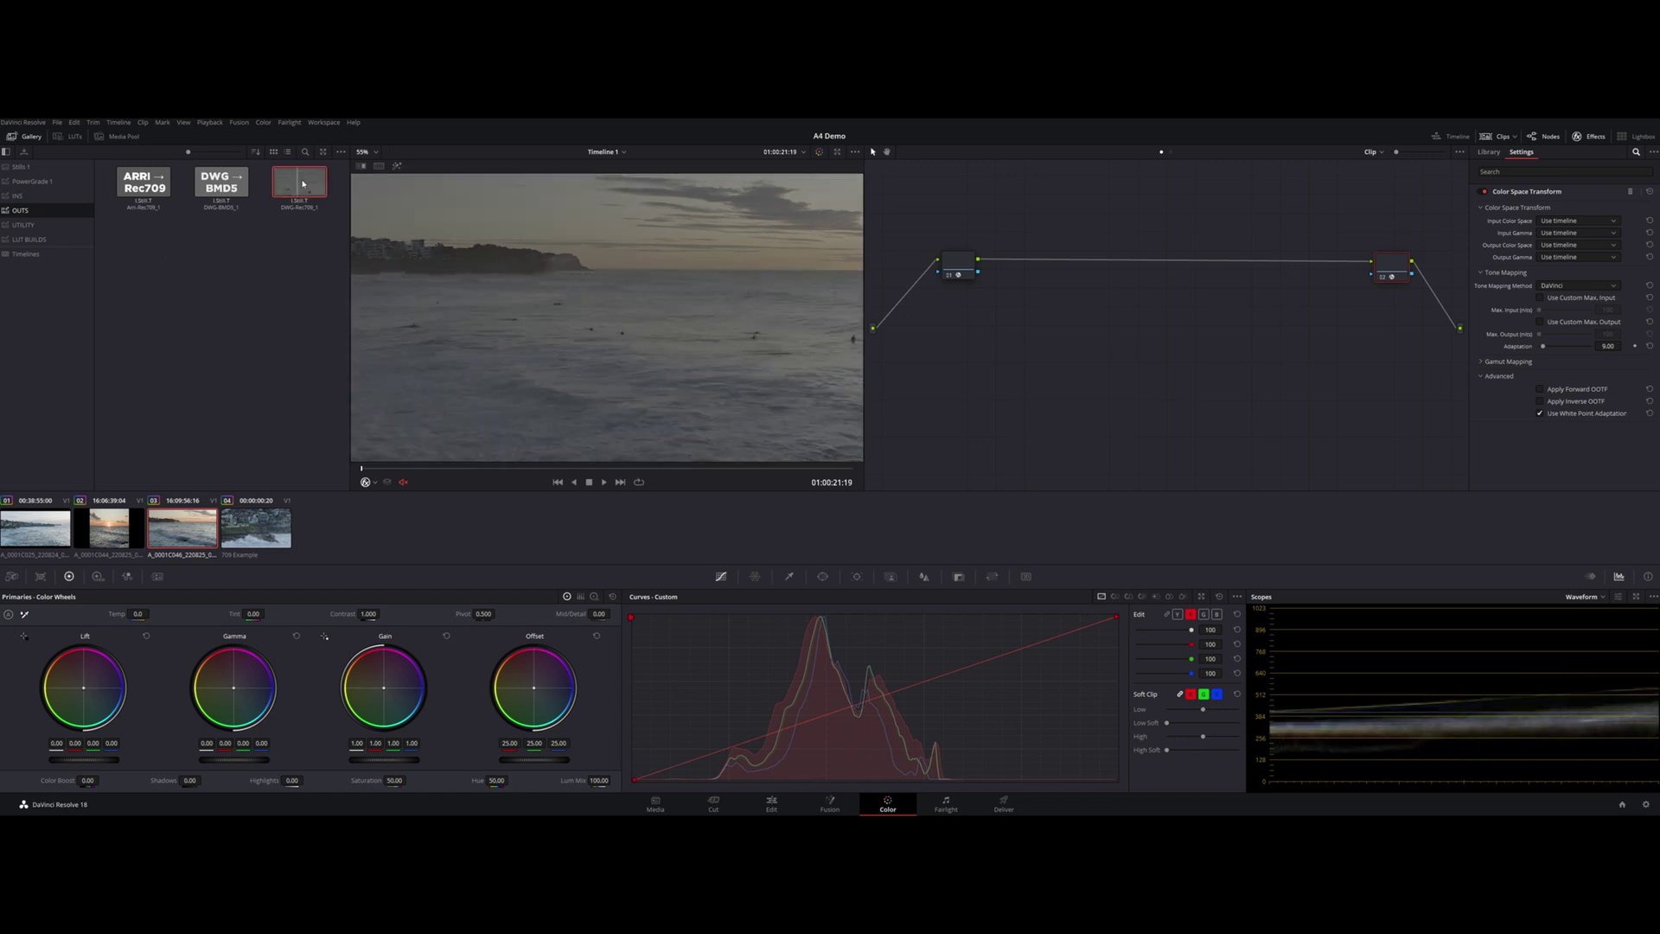
pyautogui.moveTo(302, 184); pyautogui.dragTo(1392, 265)
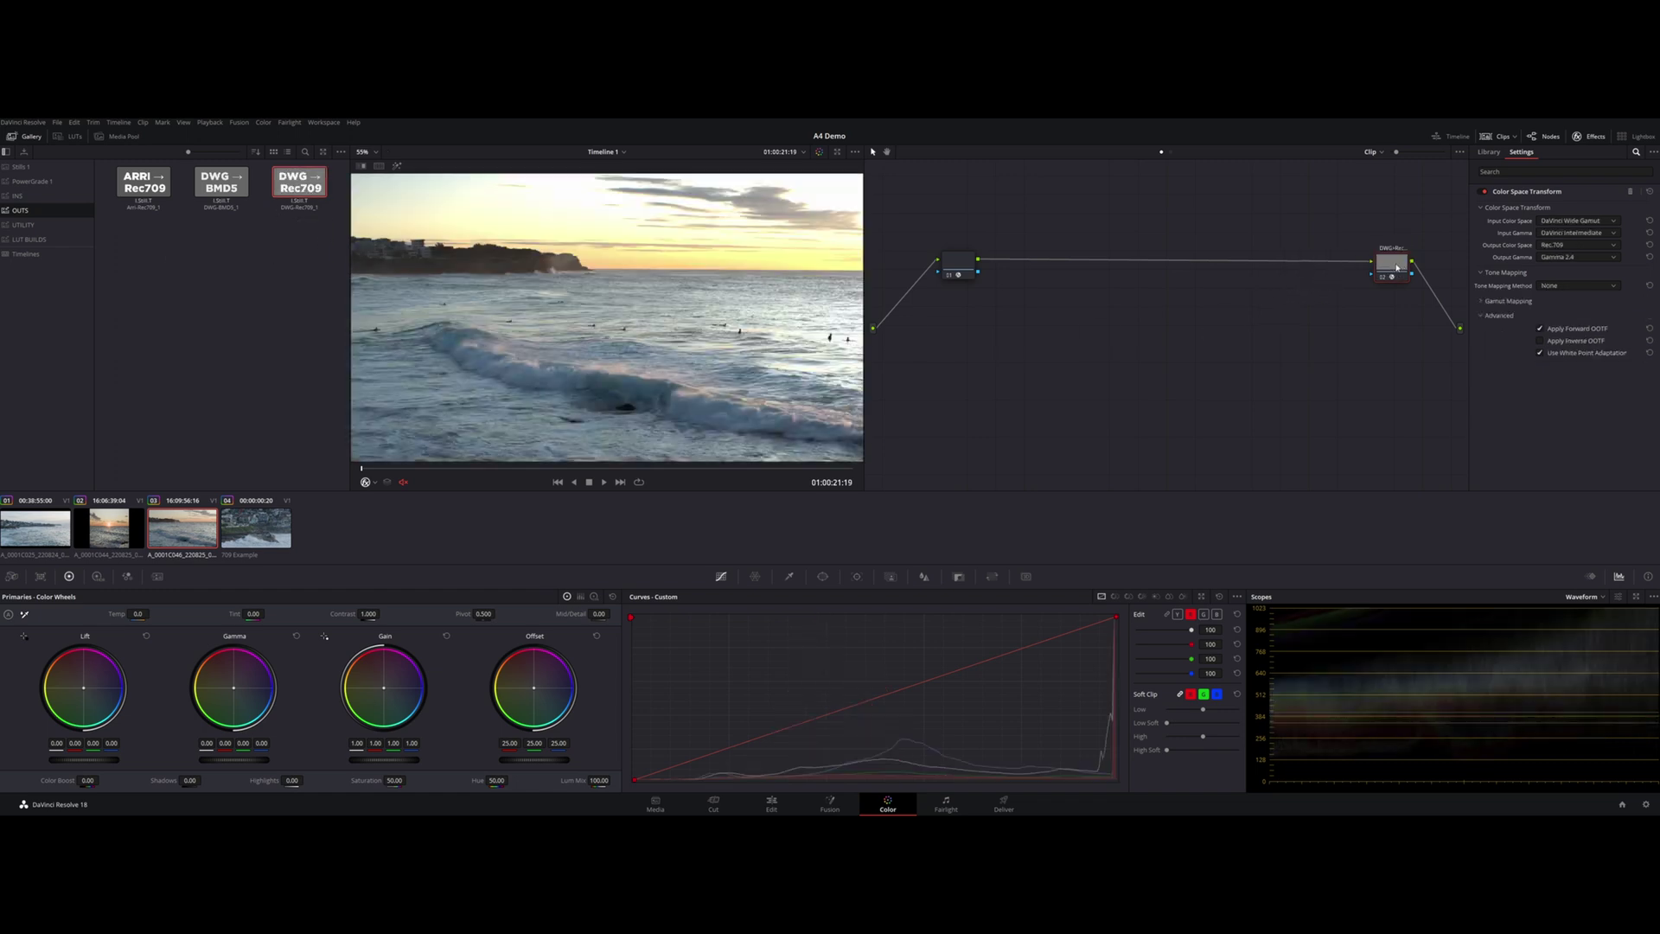
pyautogui.click(1577, 286)
pyautogui.click(1567, 318)
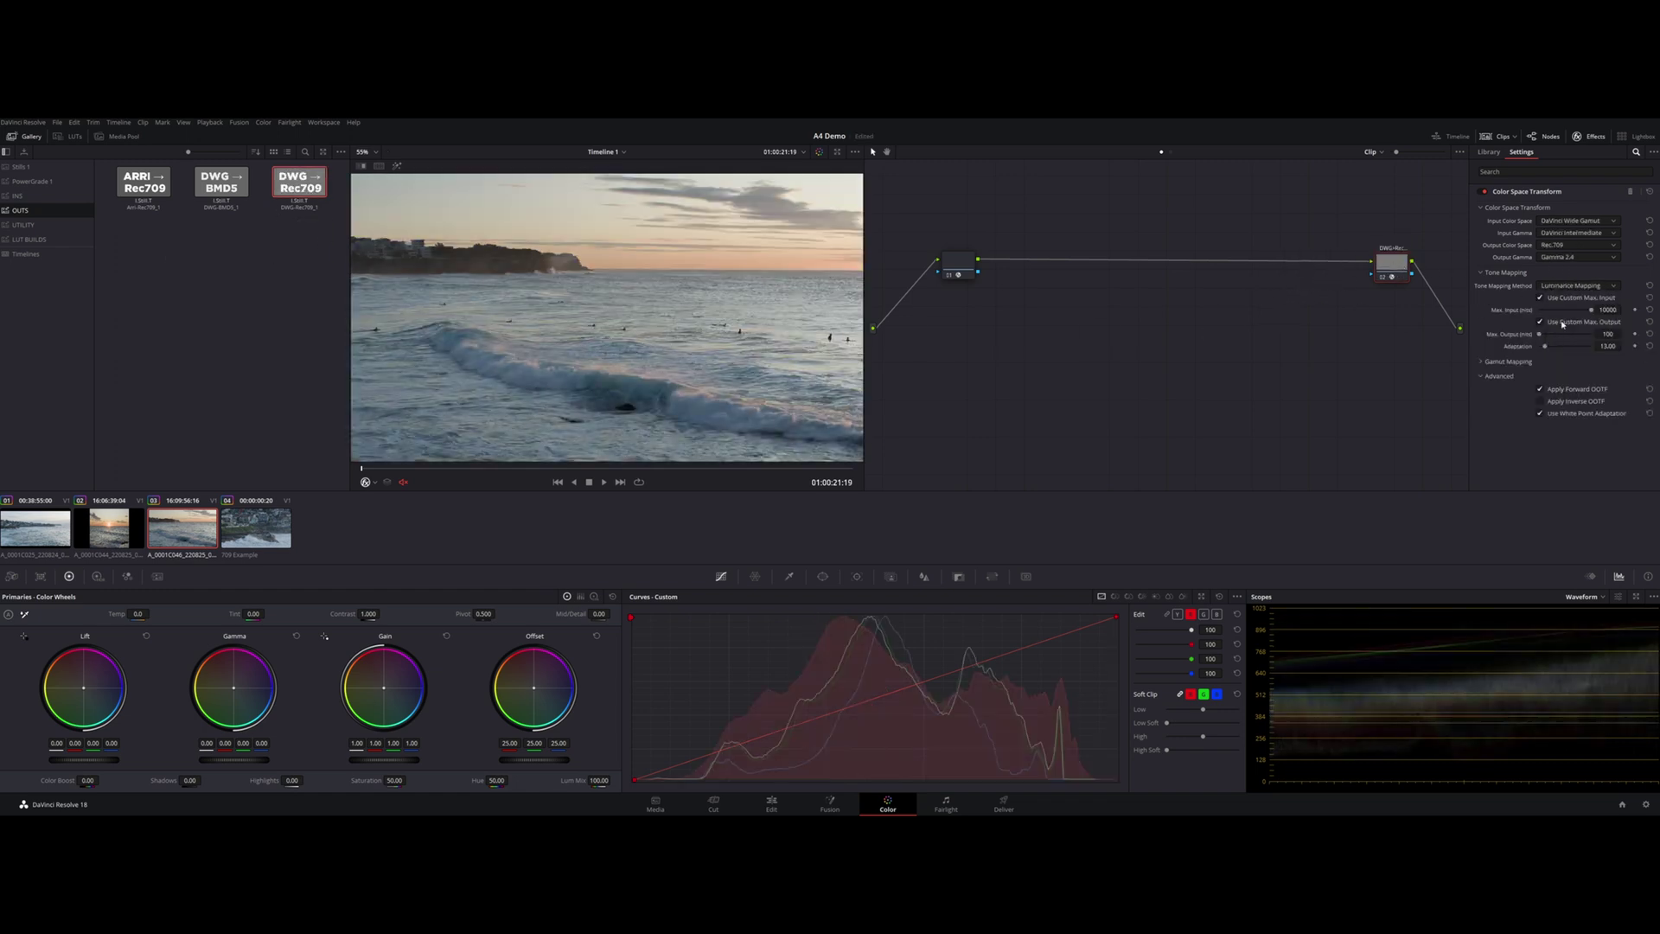
# Label node 01 'Ari-DWG', then select all clips in the timeline.
pyautogui.click(957, 269)
pyautogui.rightClick(958, 270)
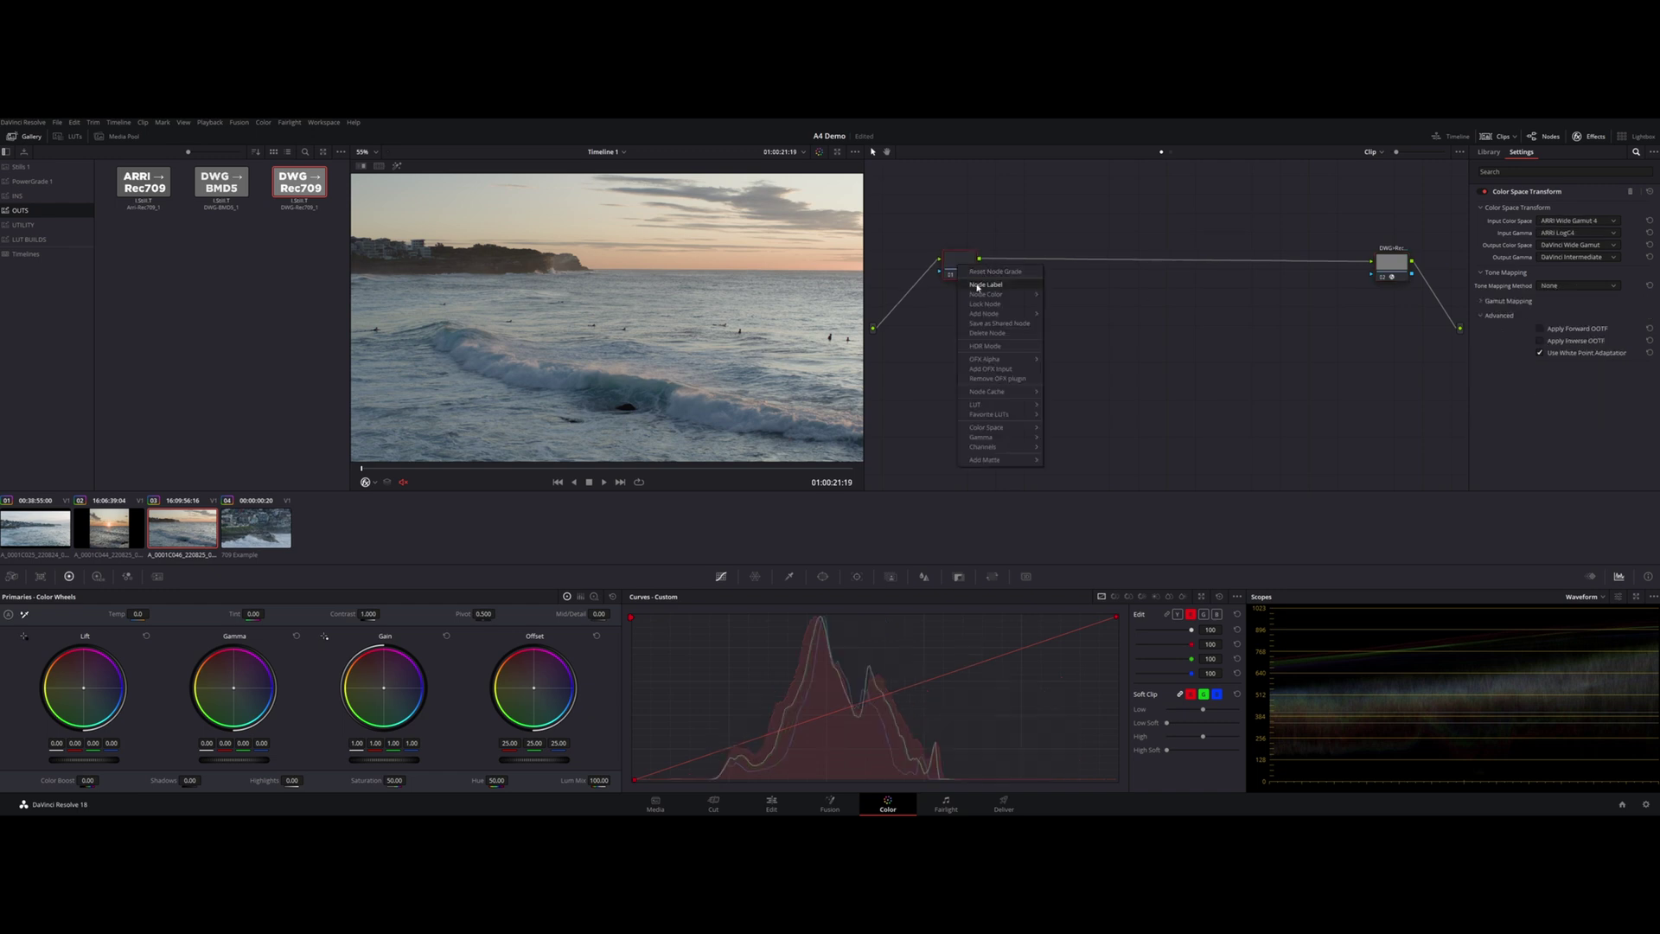
pyautogui.click(986, 284)
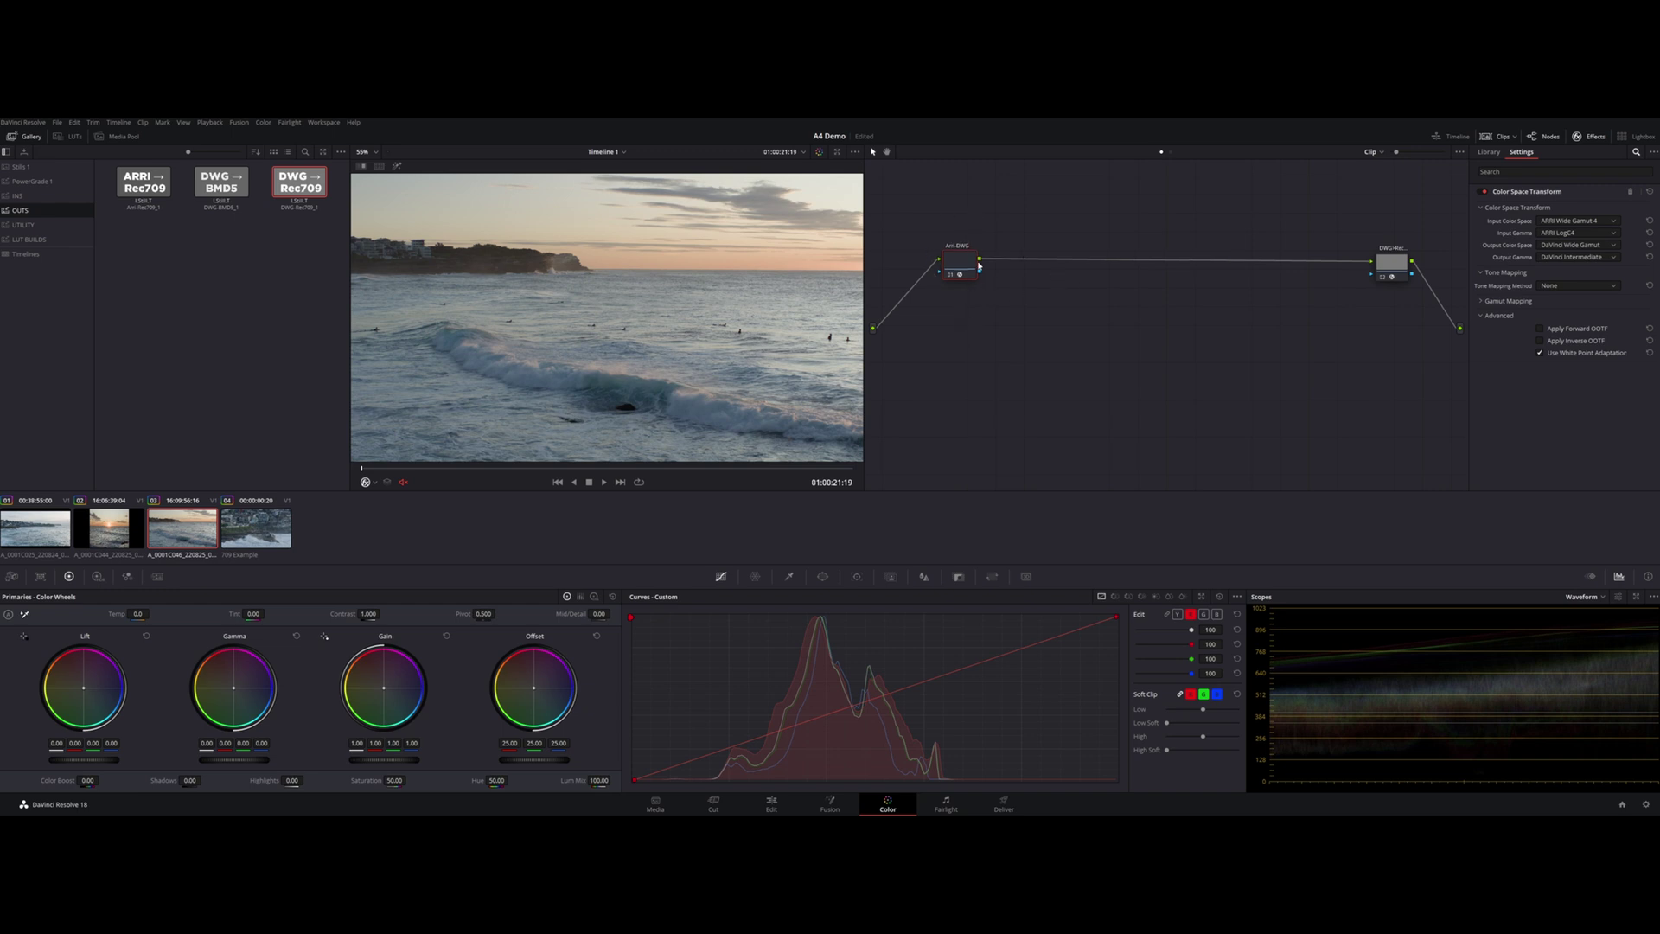
pyautogui.moveTo(1235, 217); pyautogui.dragTo(957, 260)
pyautogui.hotkey('ctrl', 'a')
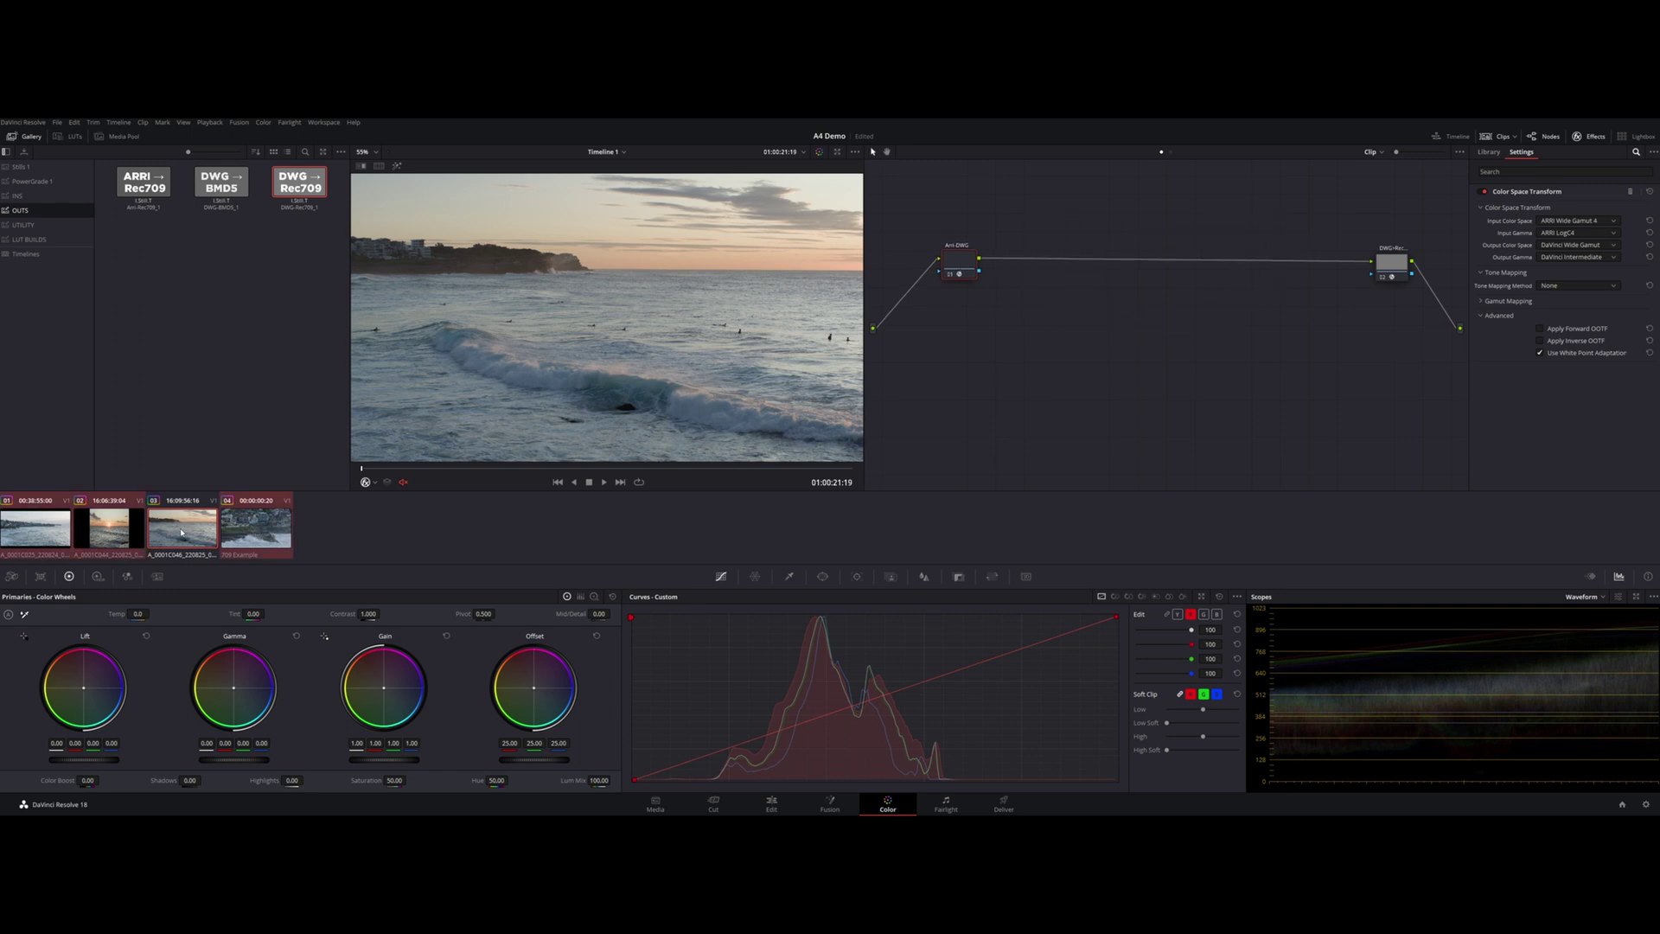
# Browse the sunset clips, then select the 709 Example clip and nudge its Ari-DWG node left.
pyautogui.click(177, 536)
pyautogui.click(109, 540)
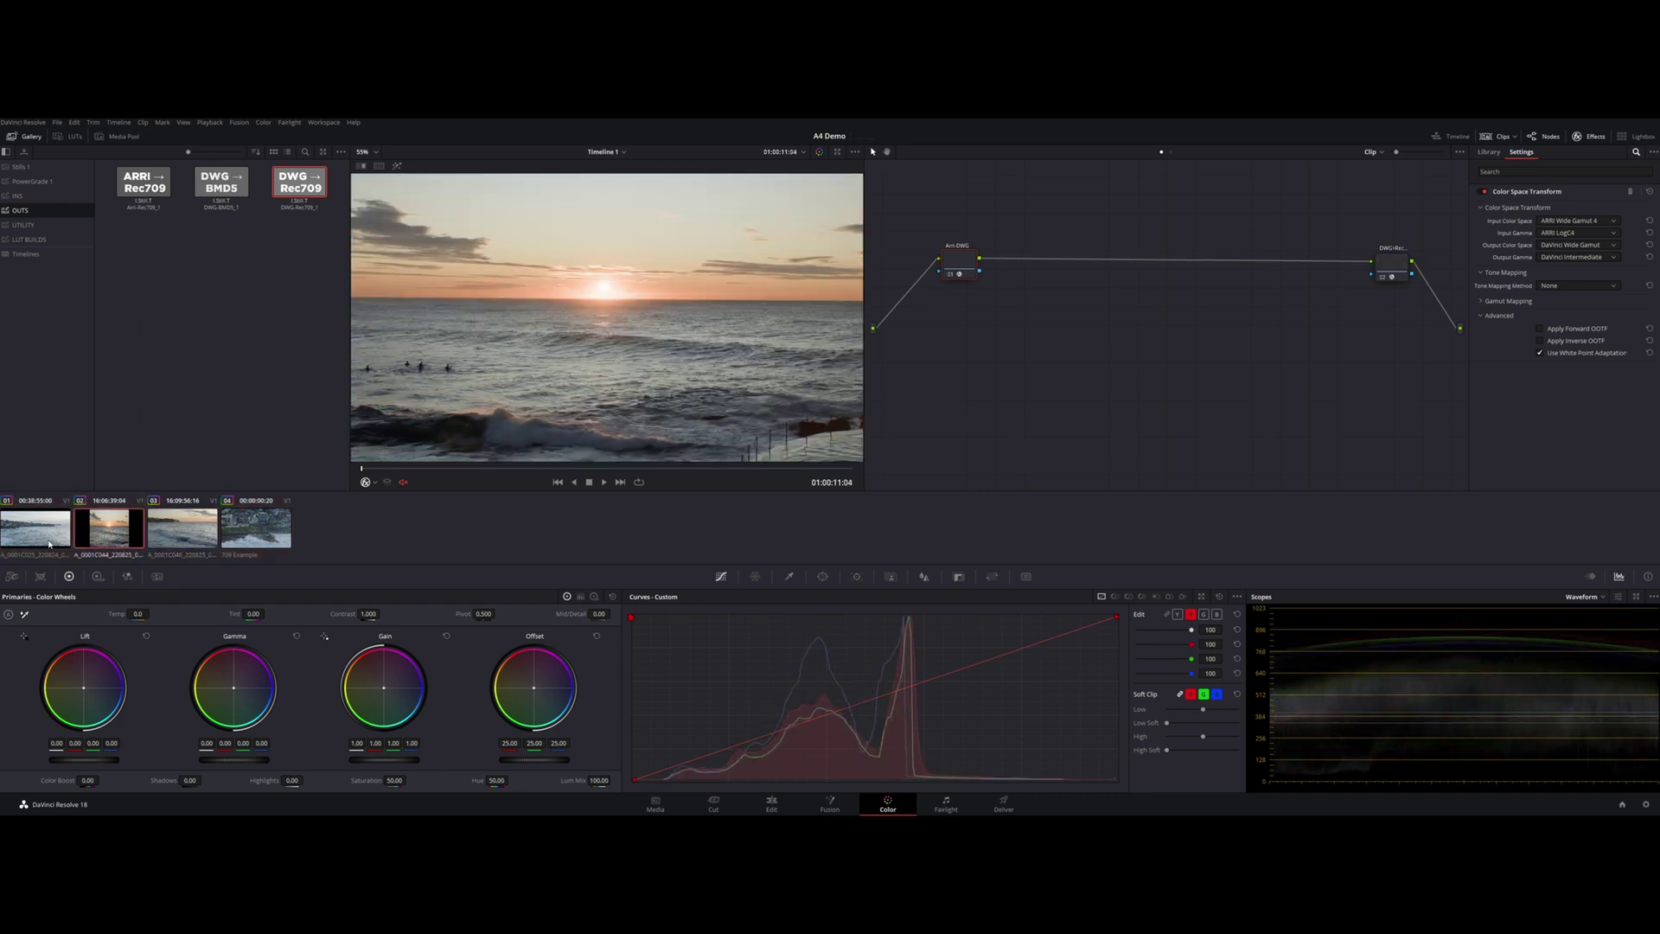
pyautogui.press('Up')
pyautogui.click(183, 531)
pyautogui.click(259, 532)
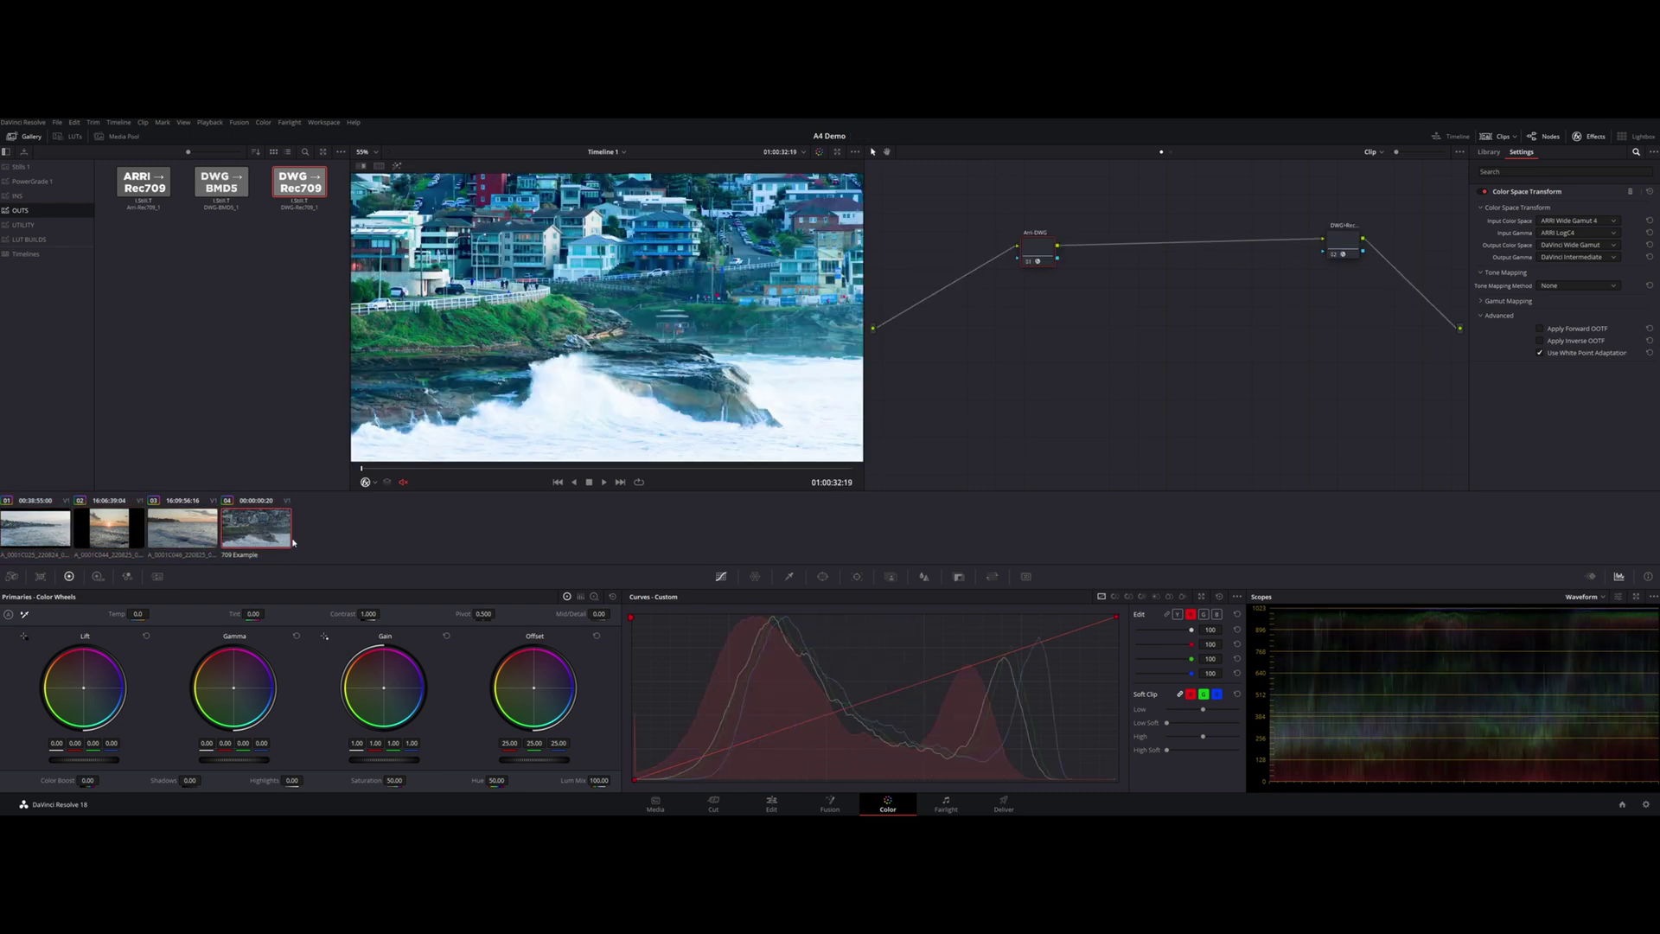
pyautogui.moveTo(1033, 251); pyautogui.dragTo(955, 253)
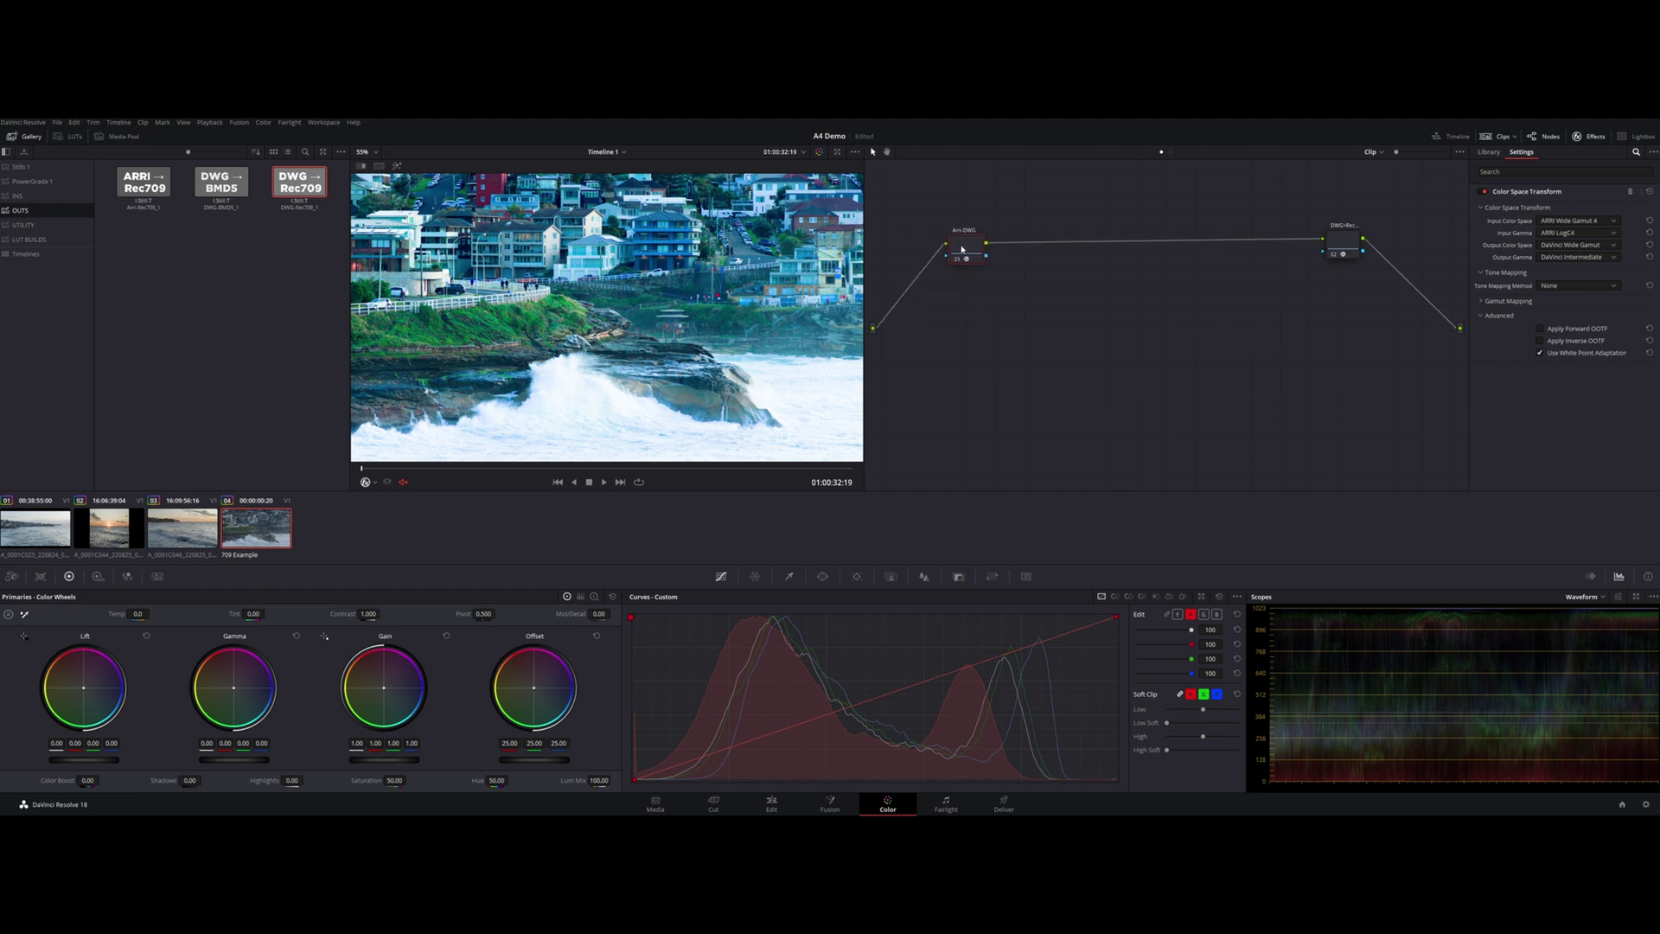
# Set node 01's transform input to Rec.709 color space with Gamma 2.4.
pyautogui.click(1558, 222)
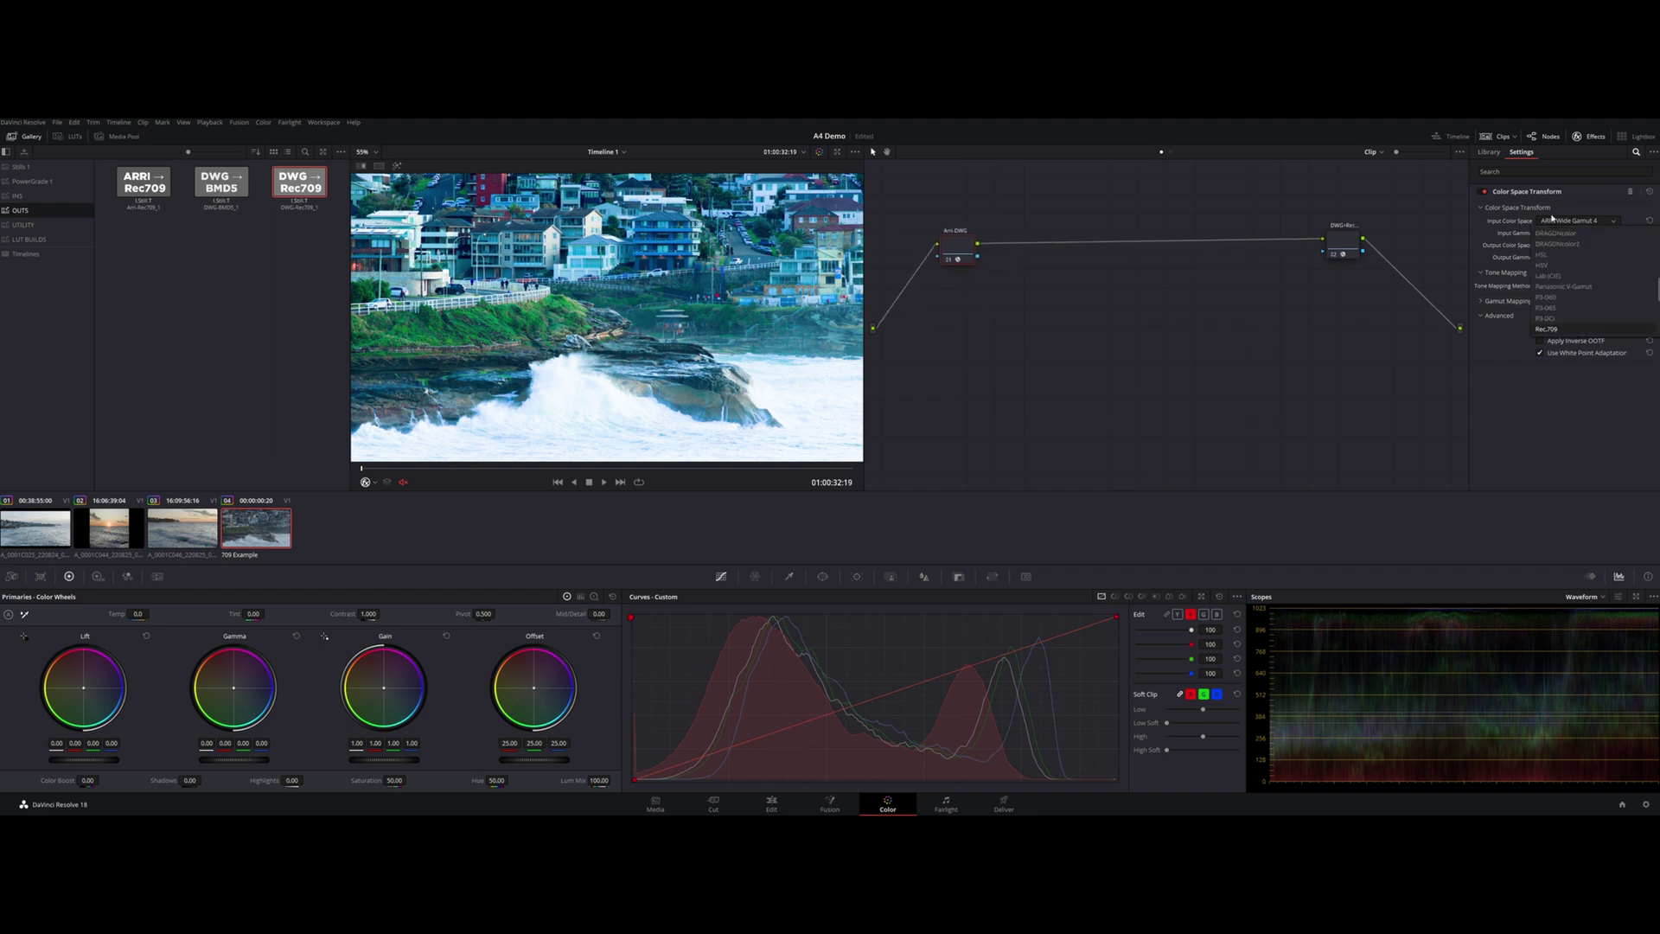
pyautogui.press('Return')
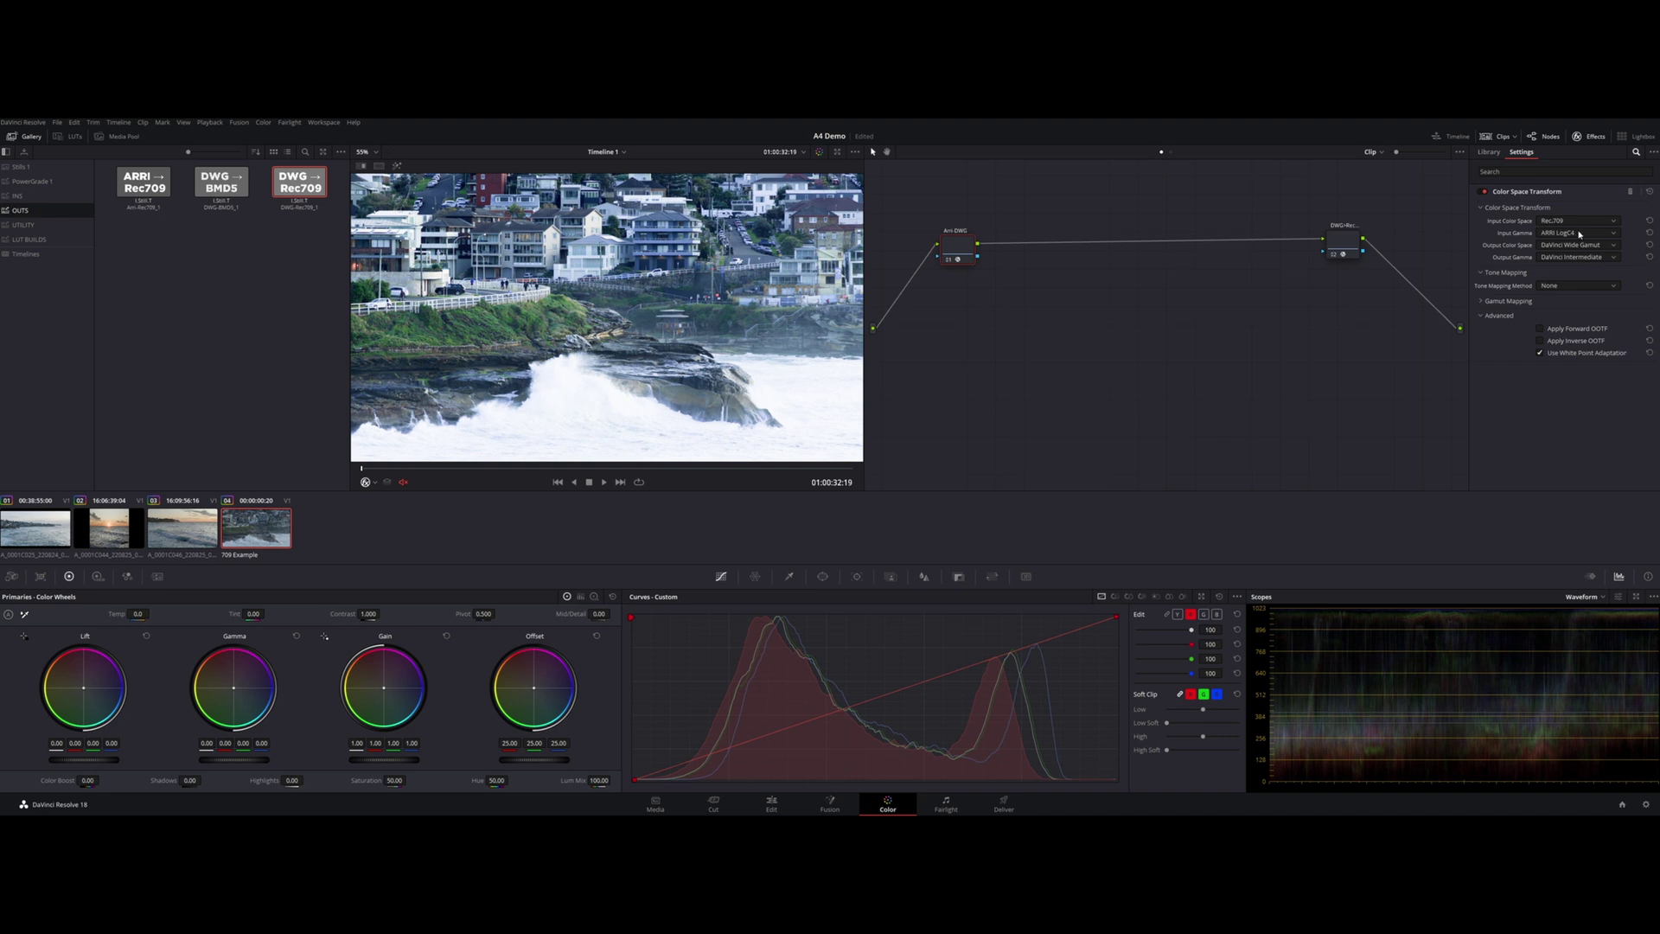
pyautogui.click(1575, 234)
pyautogui.press('Down')
pyautogui.press('Return')
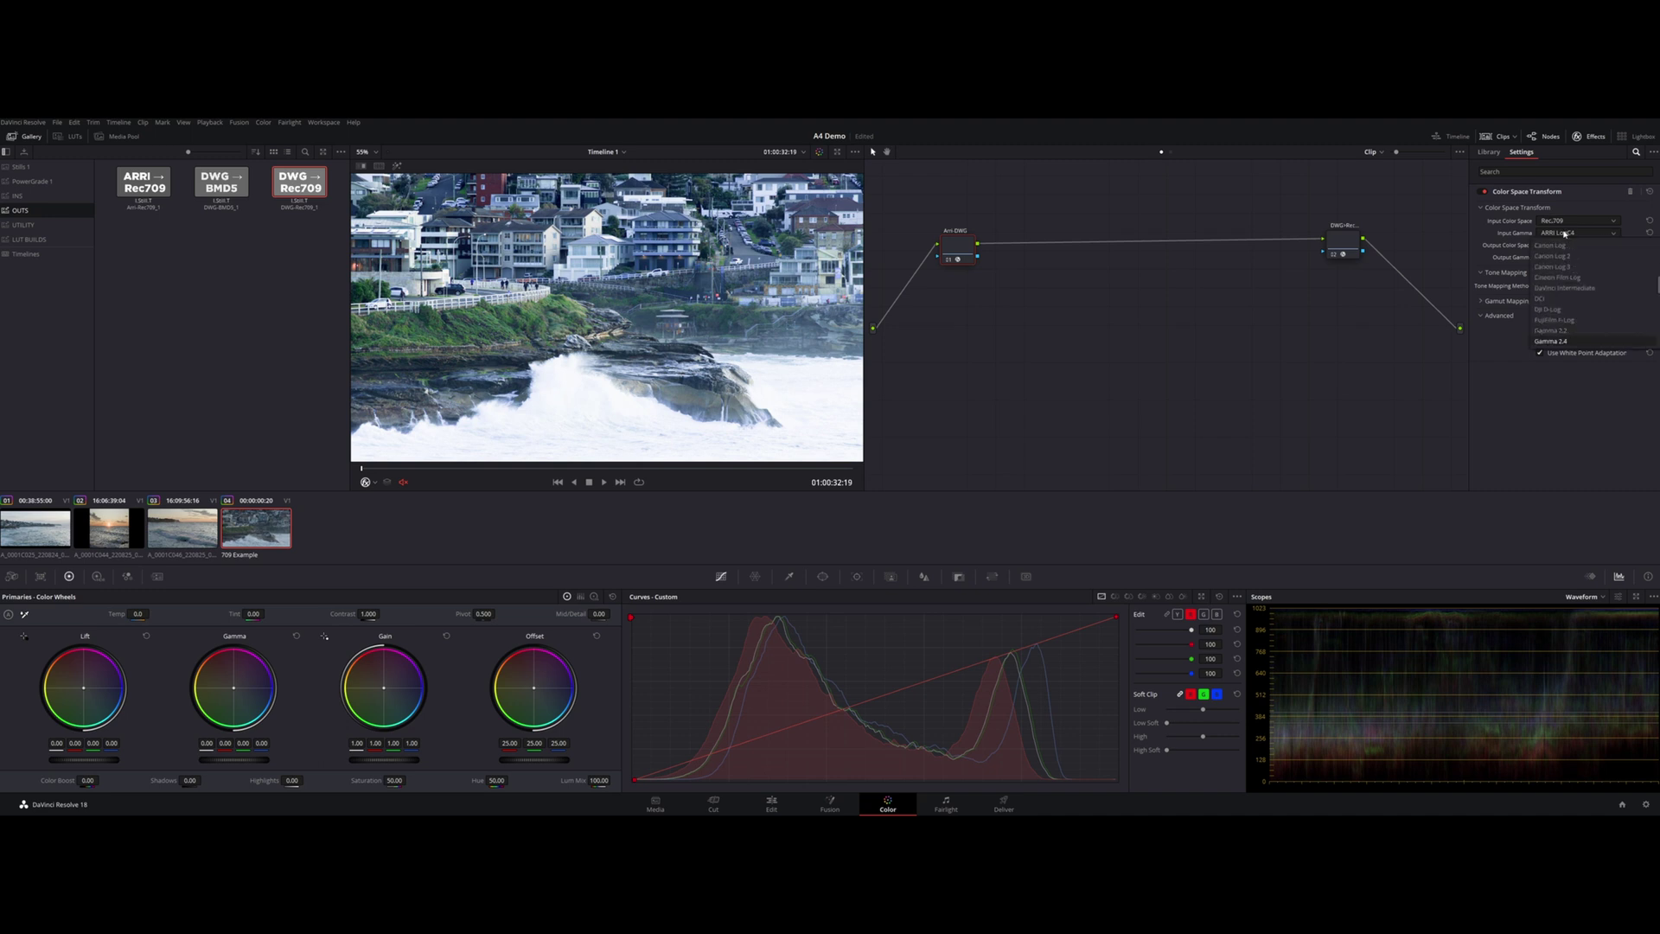
# Step through the timeline clips to check the transform pair's results.
pyautogui.press('Up')
pyautogui.press('Up')
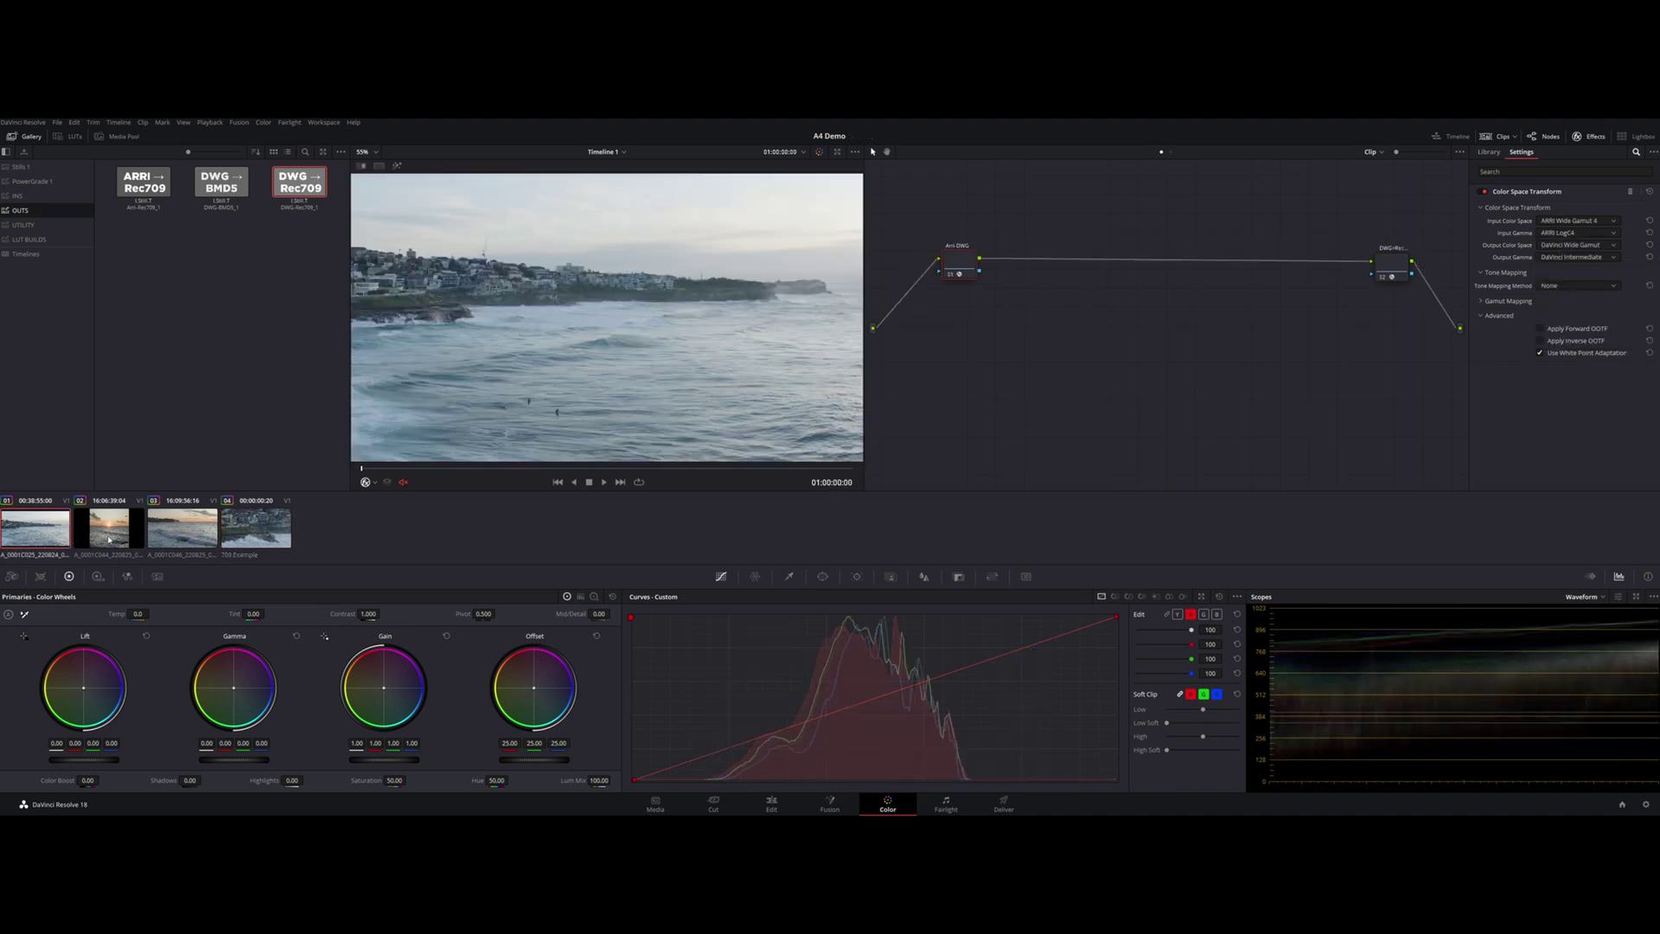
pyautogui.moveTo(1093, 224); pyautogui.dragTo(1142, 315)
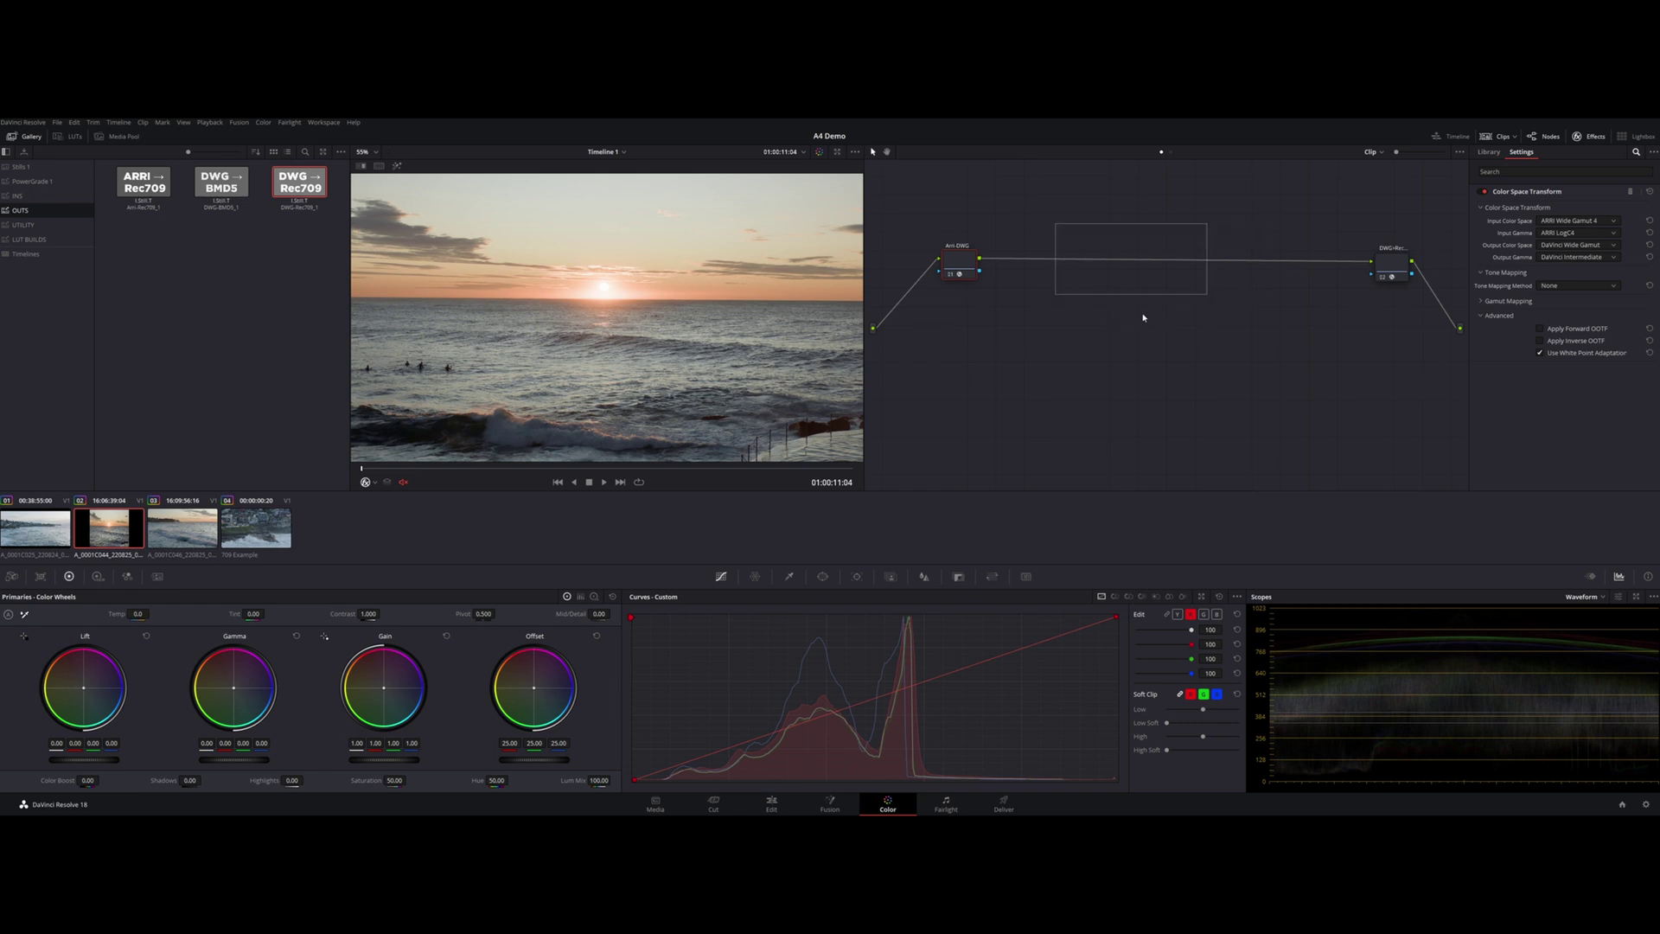
pyautogui.press('Down')
pyautogui.press('Down')
pyautogui.moveTo(1198, 204); pyautogui.dragTo(1107, 300)
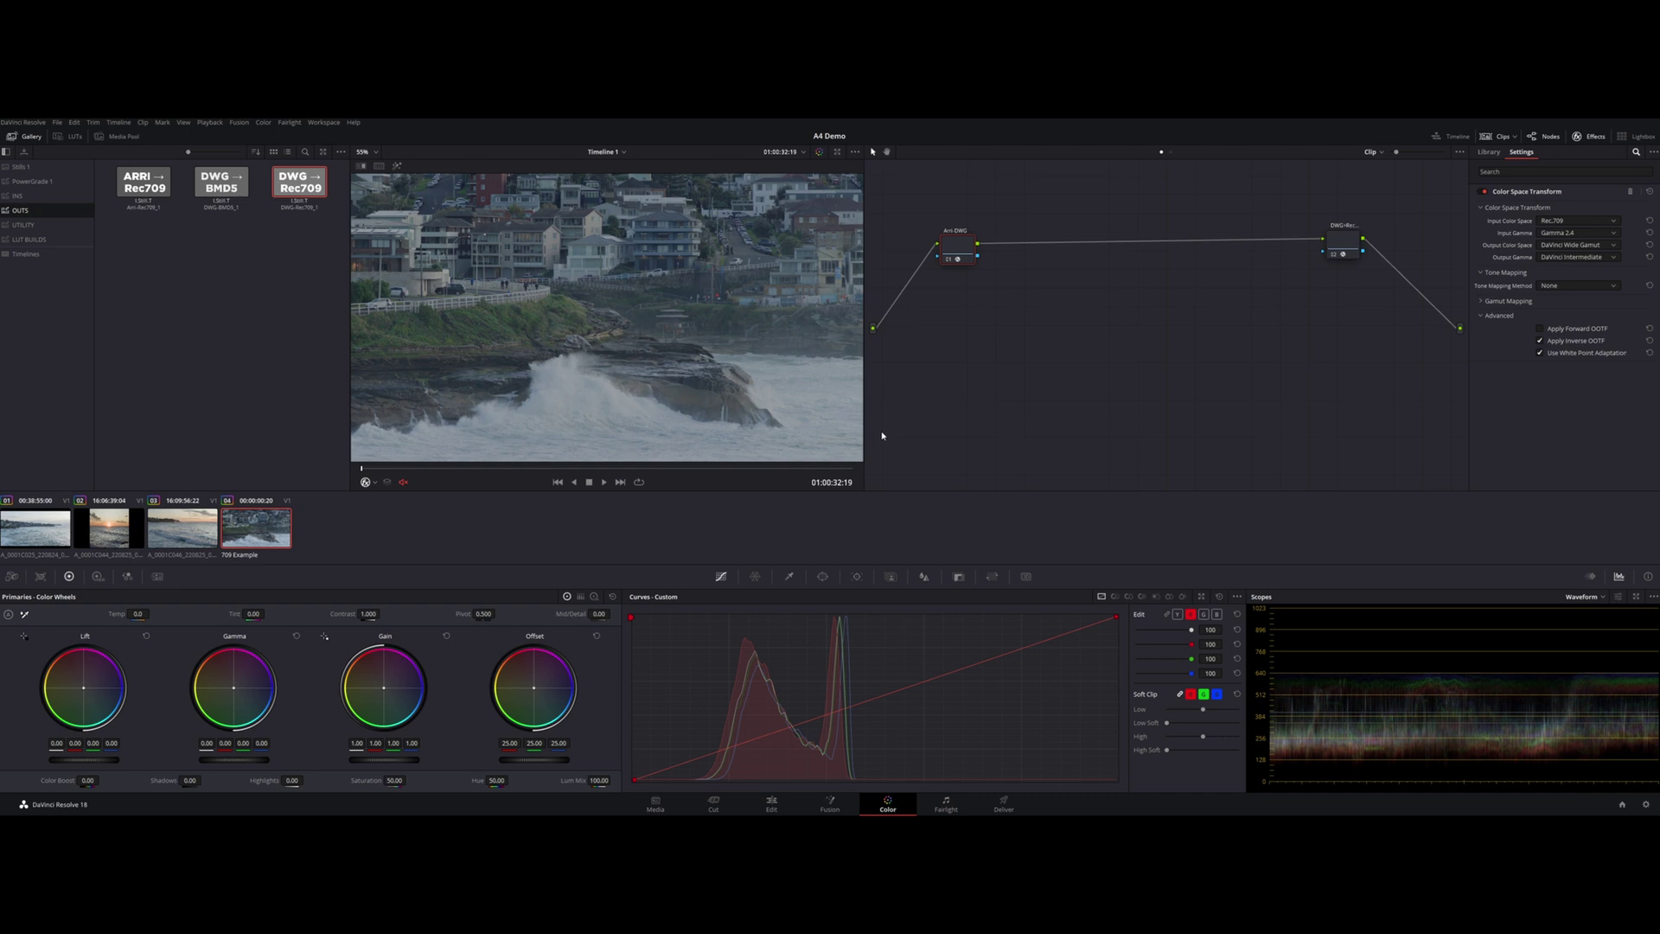
pyautogui.press('Up')
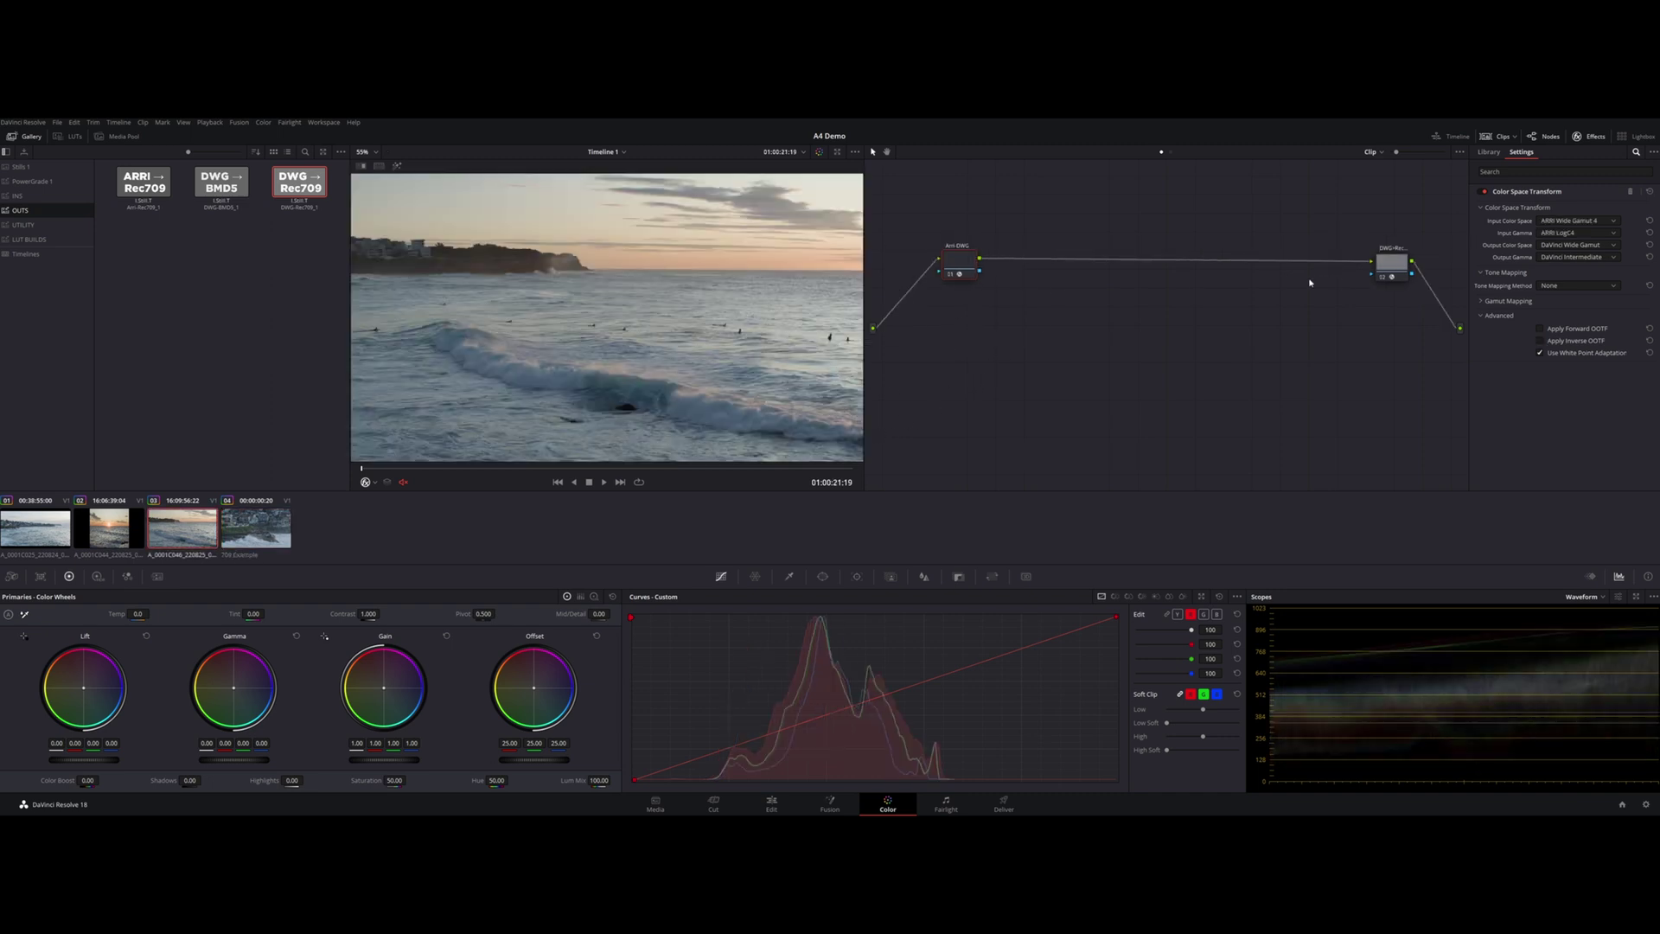
pyautogui.moveTo(1366, 242); pyautogui.dragTo(1283, 288)
pyautogui.click(243, 527)
pyautogui.click(183, 530)
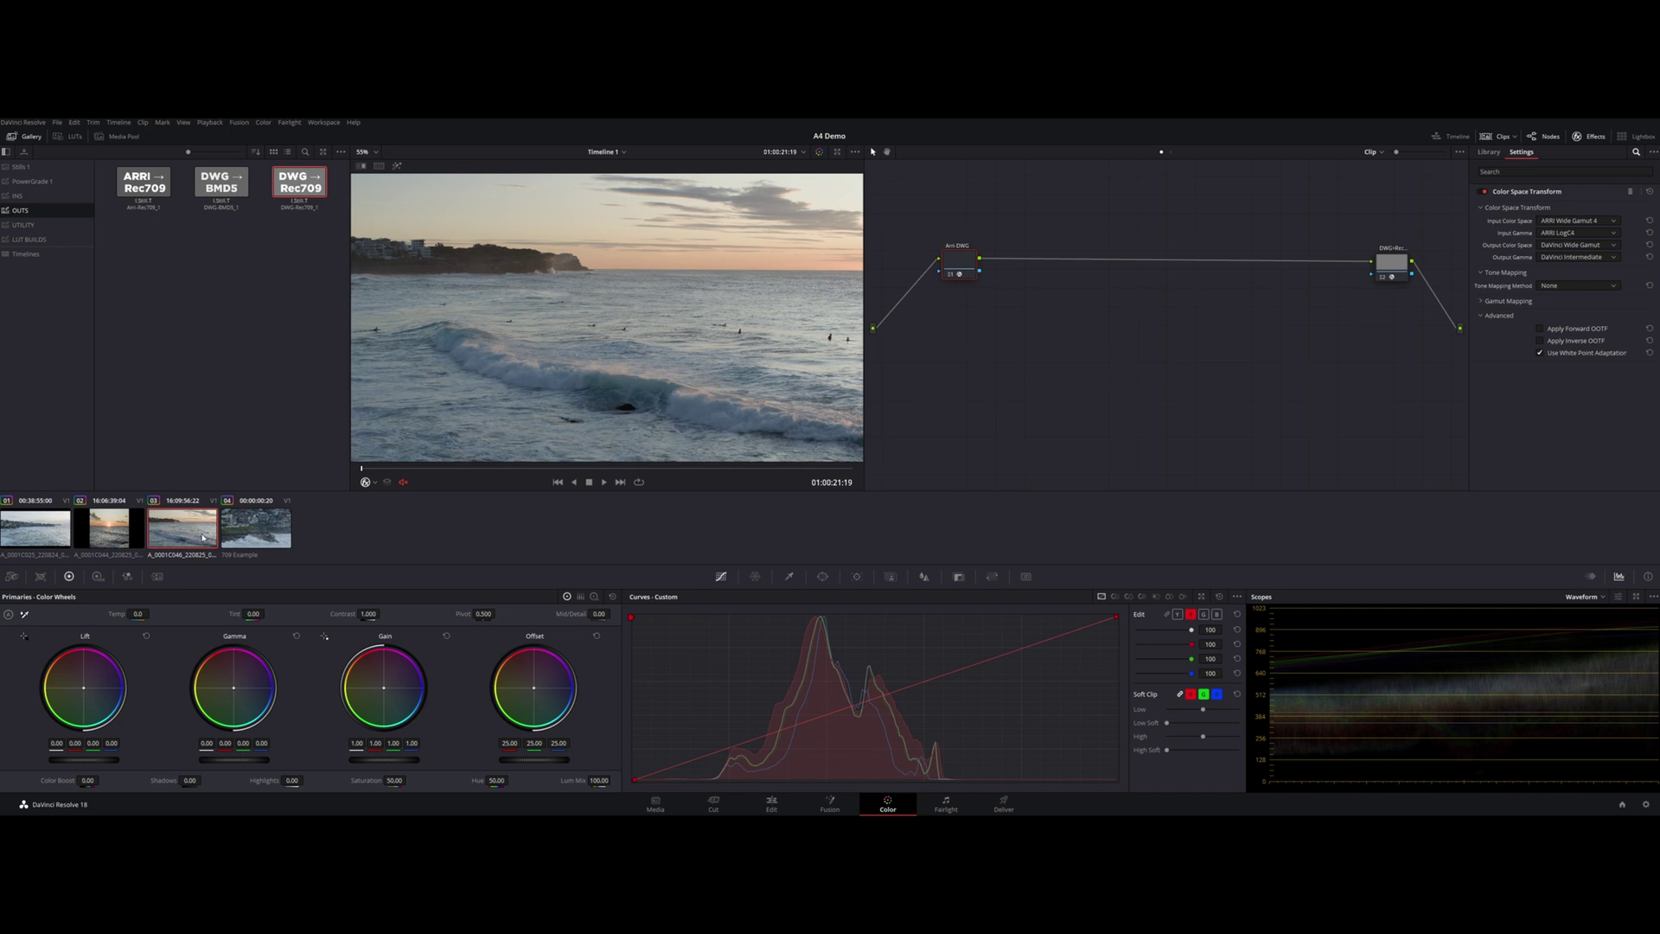